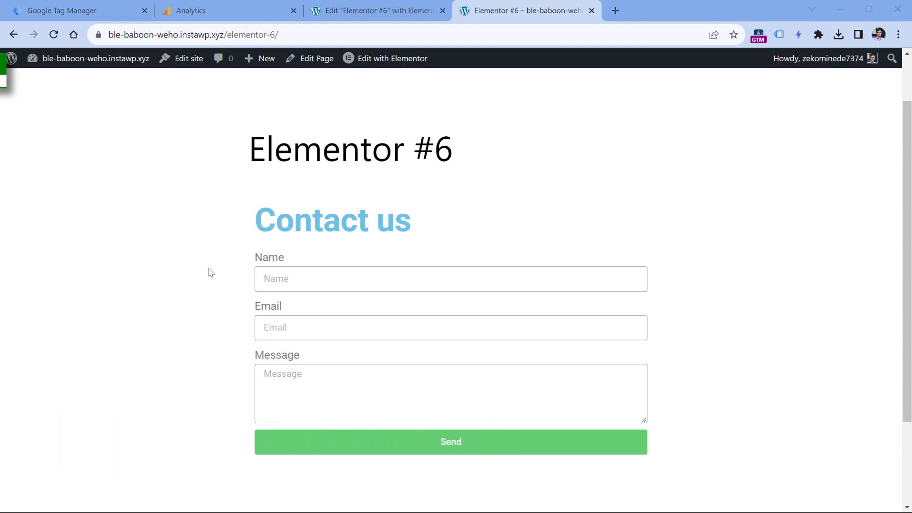
# - In Google Tag Manager, create a new trigger of the Form Submission type
pyautogui.click(79, 11)
pyautogui.click(76, 10)
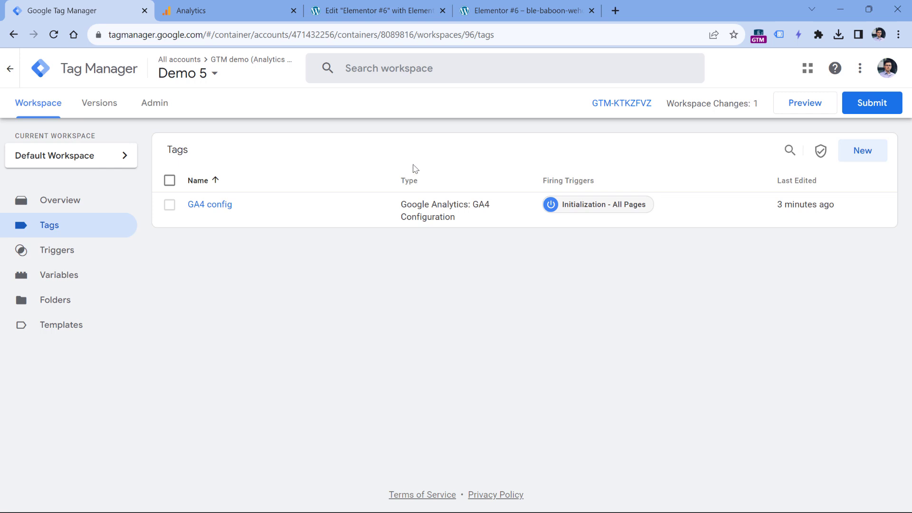
pyautogui.click(59, 255)
pyautogui.click(861, 153)
pyautogui.click(382, 181)
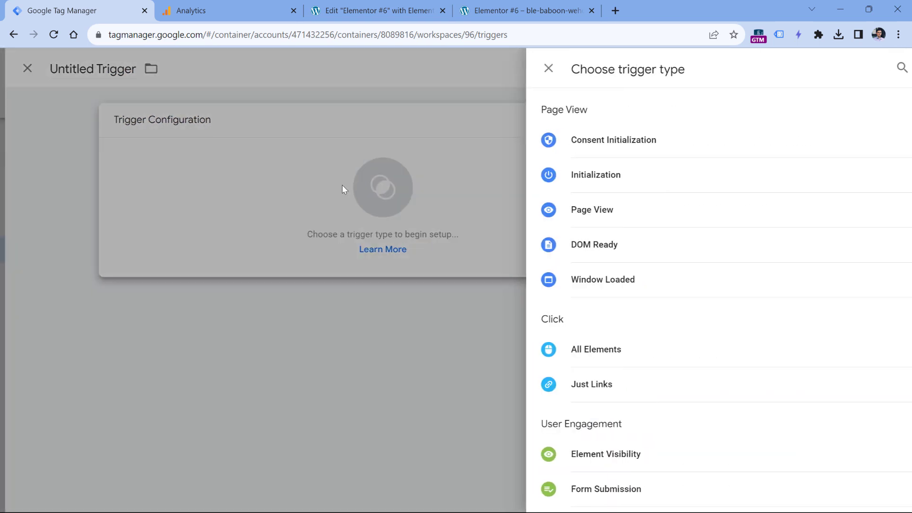
pyautogui.scroll(-1, 618, 314)
pyautogui.click(603, 428)
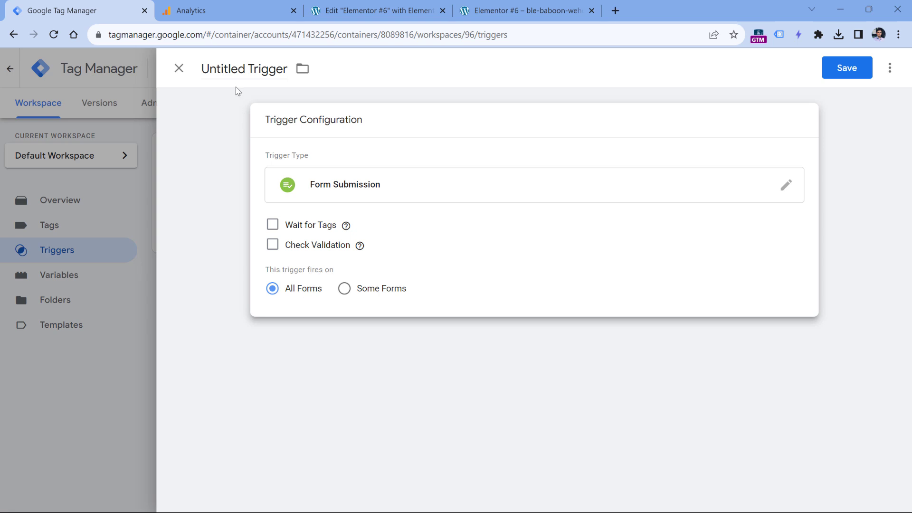
# - Name the new trigger "Form submissions" and save it with All Forms as its firing scope
pyautogui.click(238, 73)
pyautogui.hotkey('ctrl', 'a')
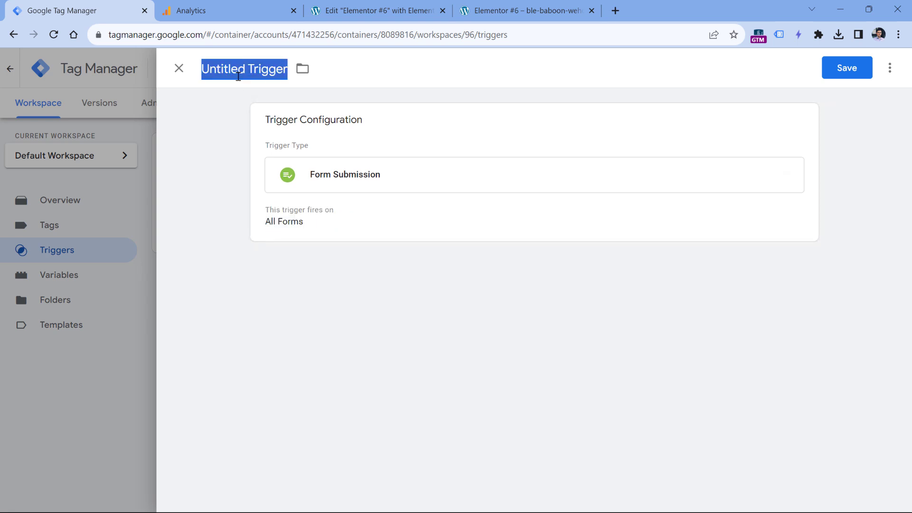
pyautogui.write('A')
pyautogui.press('BackSpace')
pyautogui.write('For')
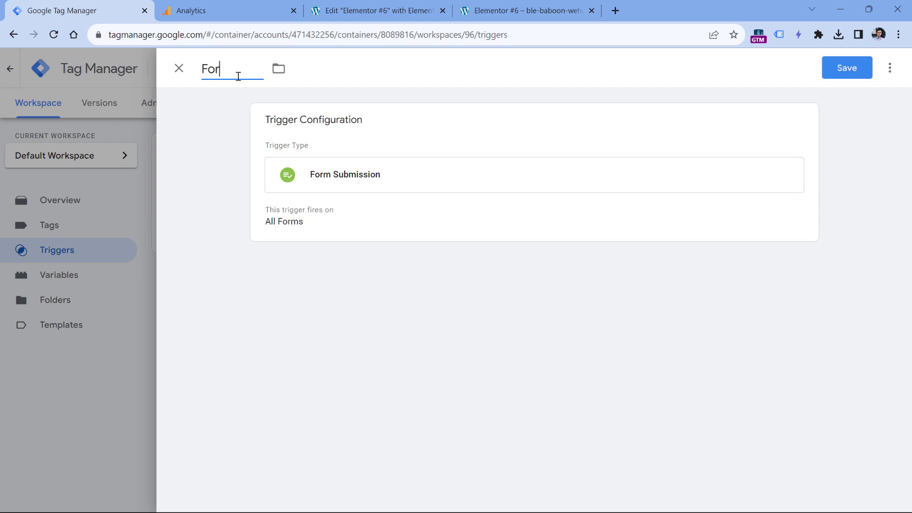
pyautogui.write('m submissions')
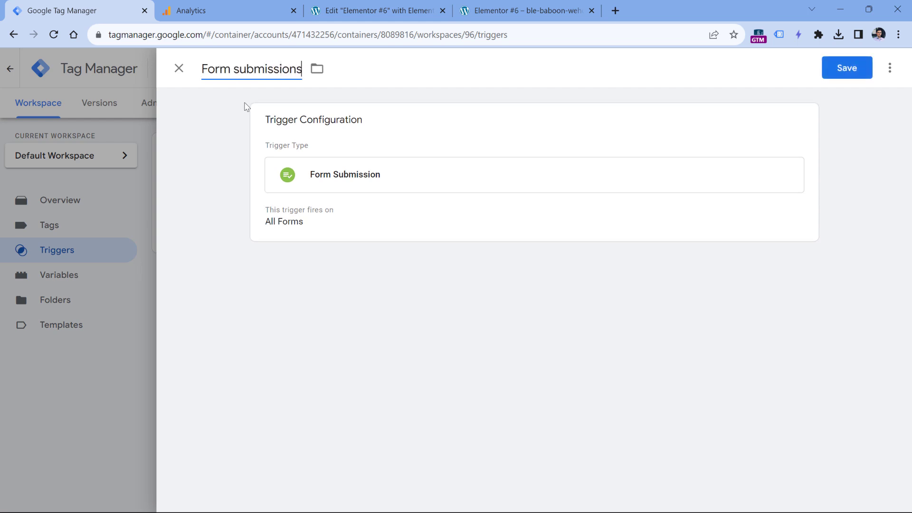
pyautogui.click(847, 73)
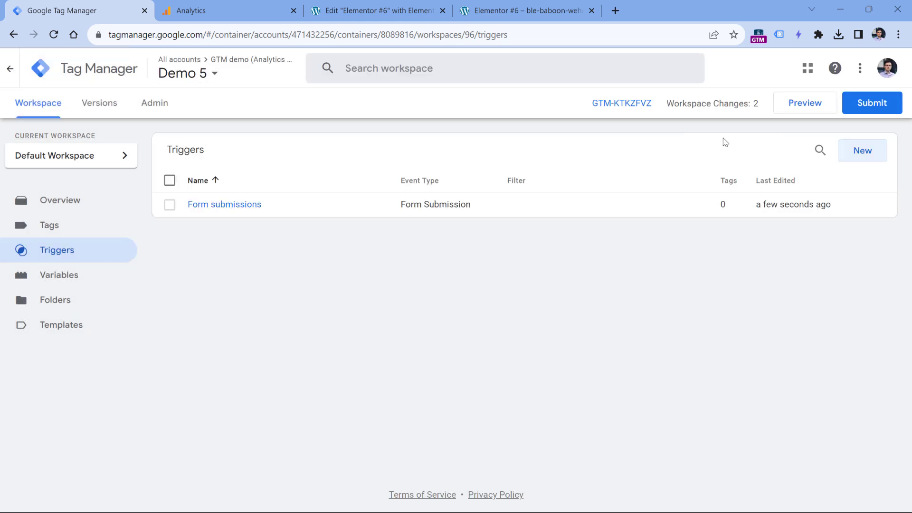
# - Preview the container by connecting Tag Assistant to the site's elementor-6 page
pyautogui.click(807, 111)
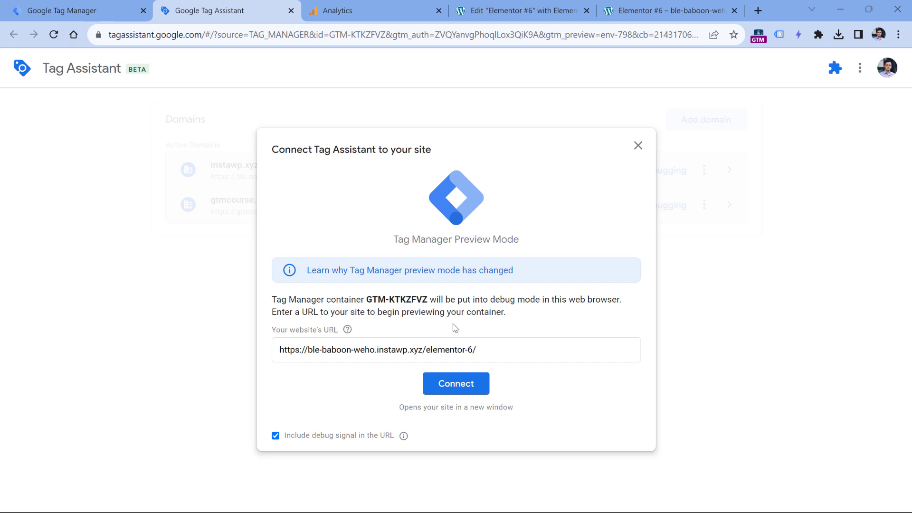
pyautogui.click(454, 384)
# - Try to send the contact form empty and check Tag Assistant for form events
pyautogui.scroll(-2, 413, 153)
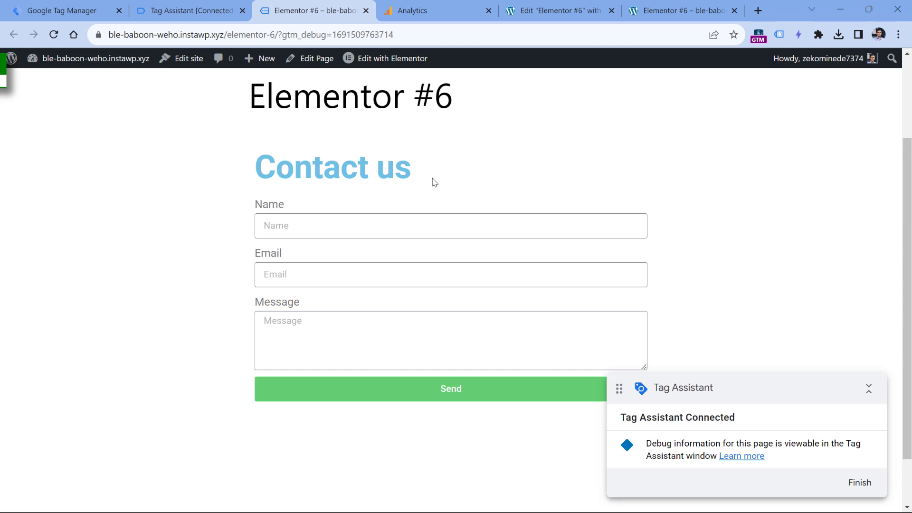
pyautogui.click(445, 387)
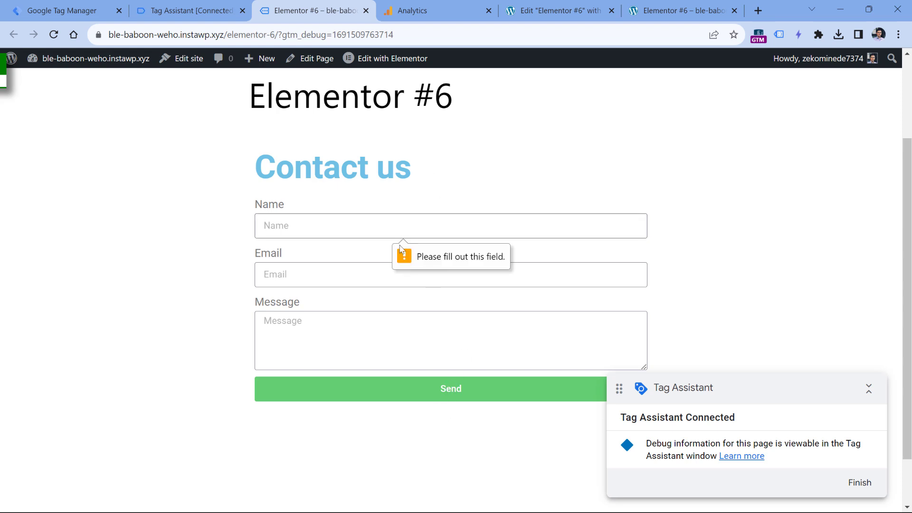
pyautogui.click(188, 15)
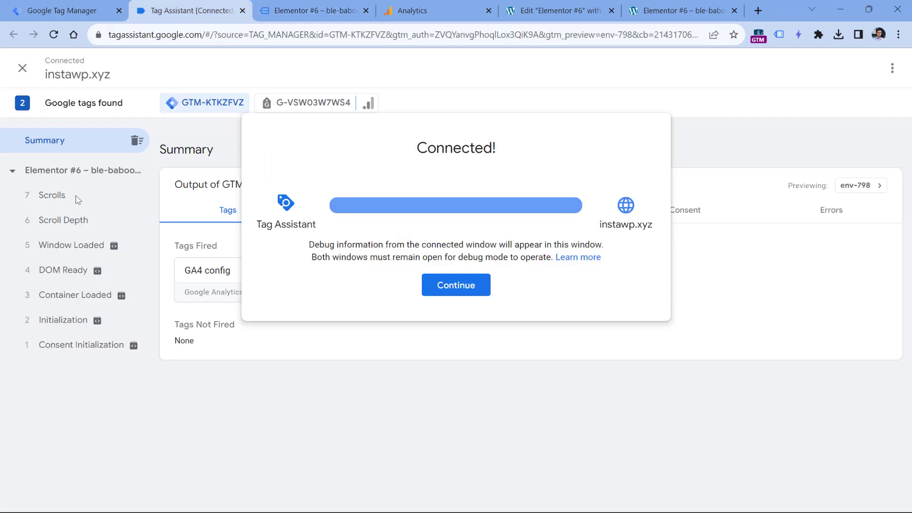
pyautogui.click(435, 296)
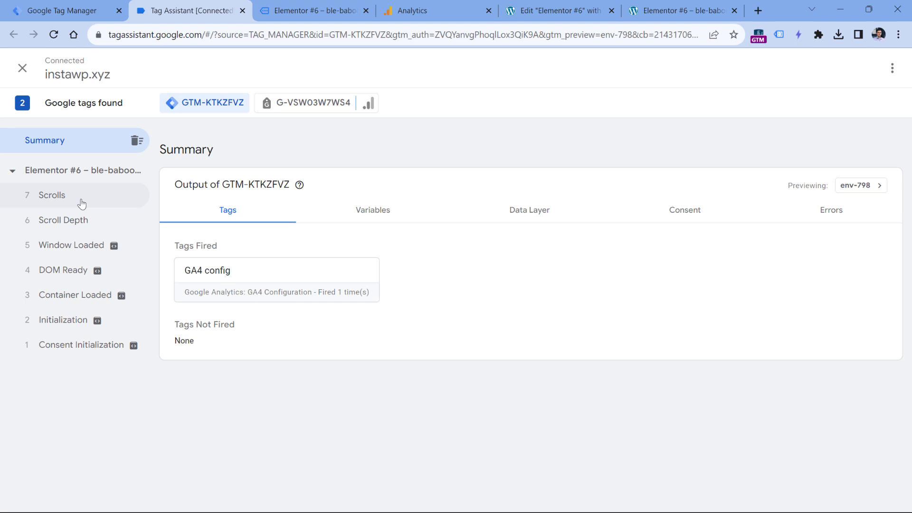
# - Fill in only the contact form's Name field, try to send it and check the events in Tag Assistant
pyautogui.click(309, 10)
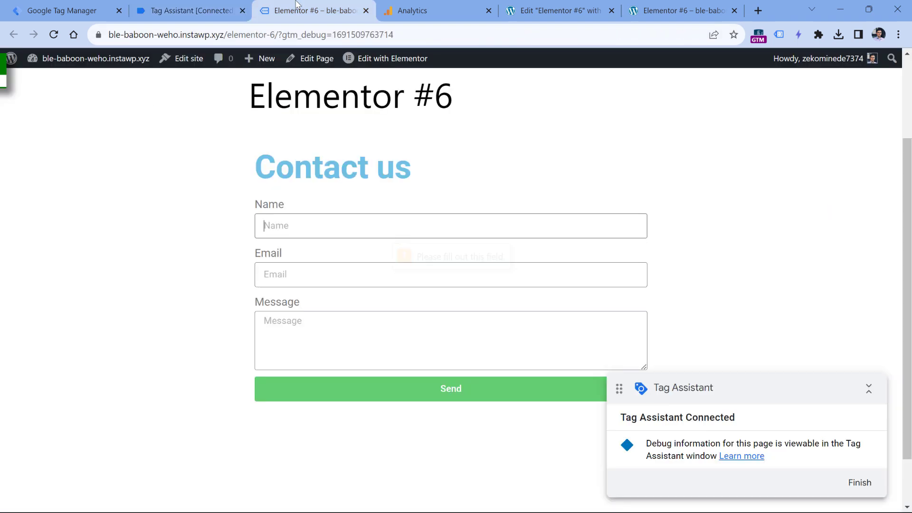
pyautogui.write('asdasd')
pyautogui.click(451, 394)
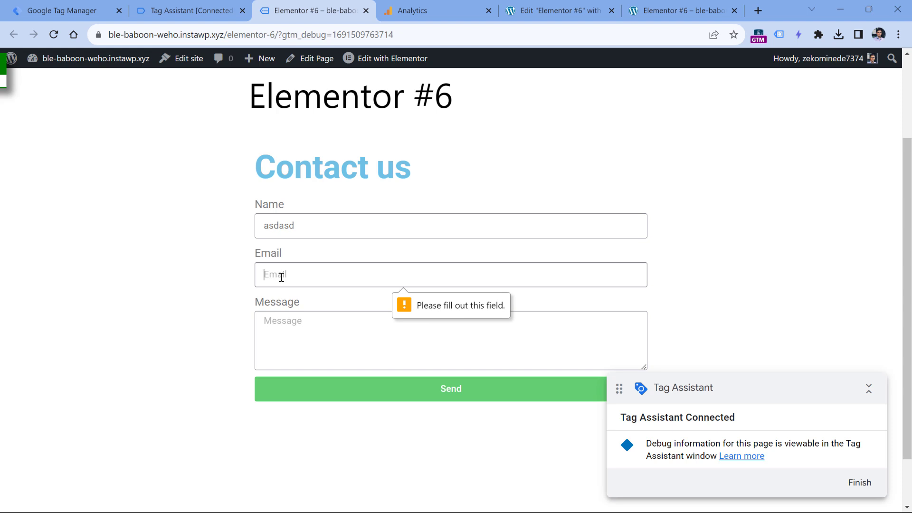
pyautogui.click(190, 10)
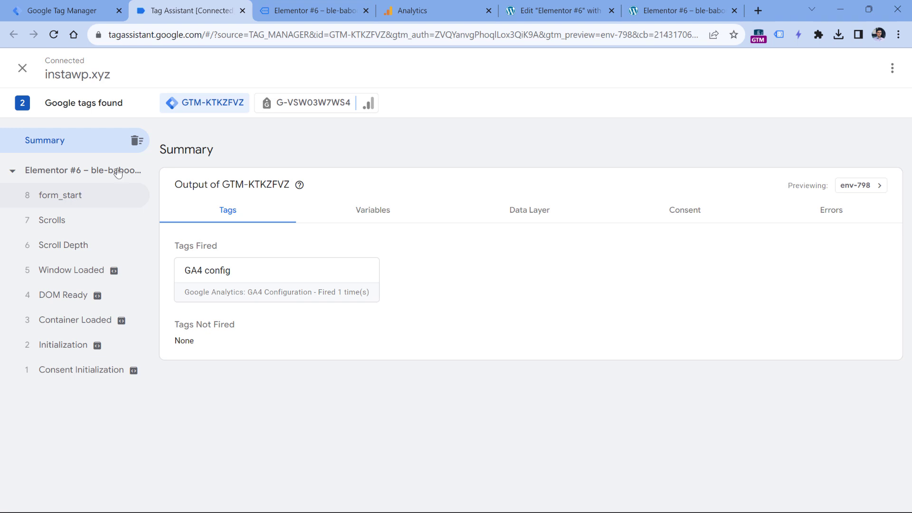
# - Enter an e-mail address in the contact form and send it
pyautogui.click(306, 11)
pyautogui.click(322, 274)
pyautogui.write('asd@asd.com')
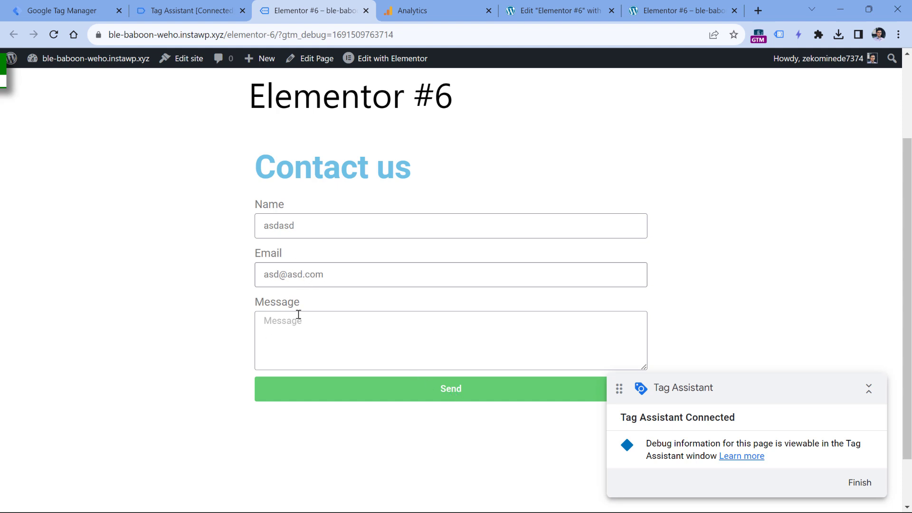
pyautogui.click(452, 389)
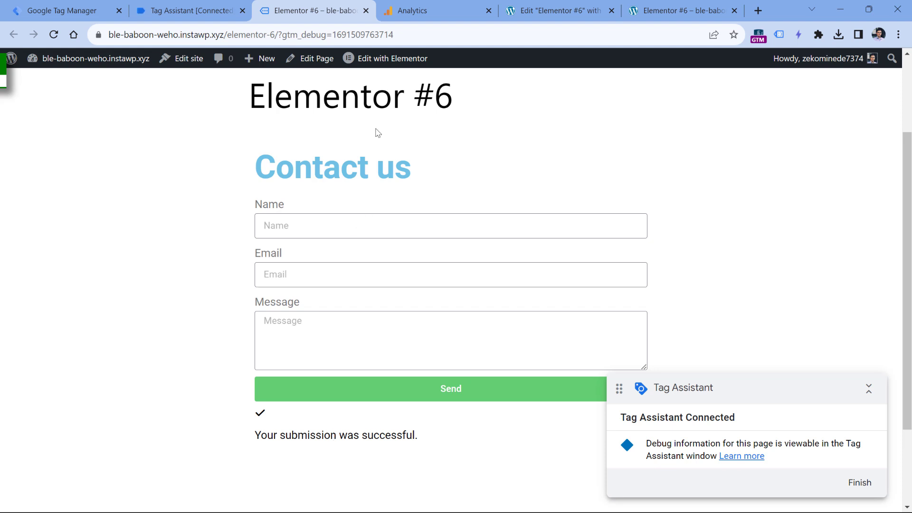
# - Compare the Form Submit and form_submit events in Tag Assistant and examine the form_submit API call
pyautogui.click(189, 16)
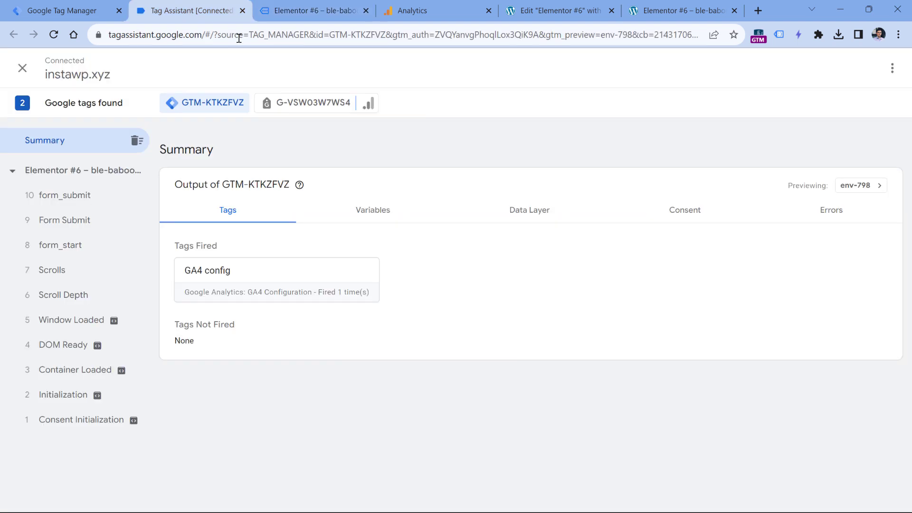
pyautogui.click(73, 227)
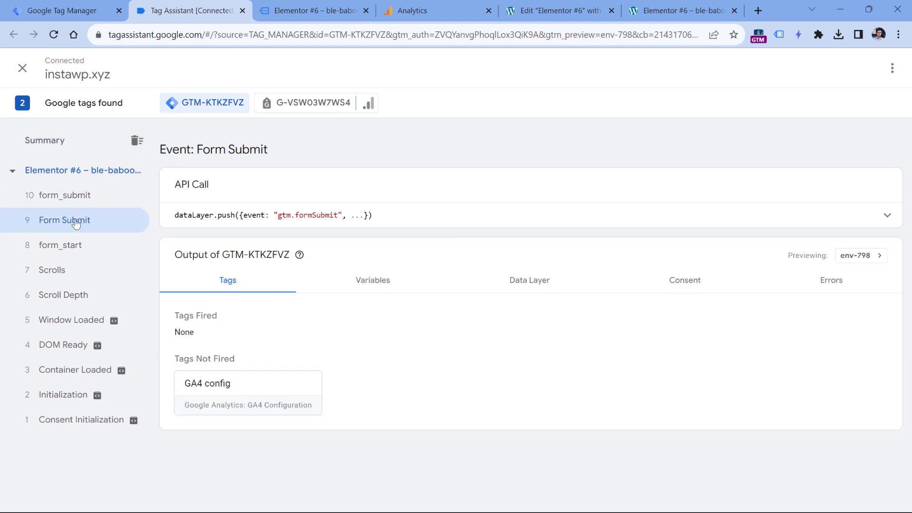
pyautogui.click(79, 196)
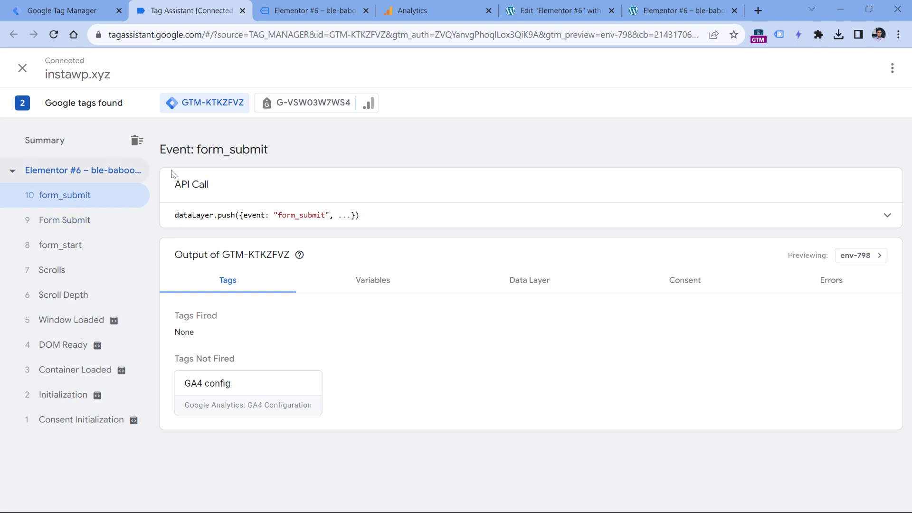
pyautogui.click(390, 210)
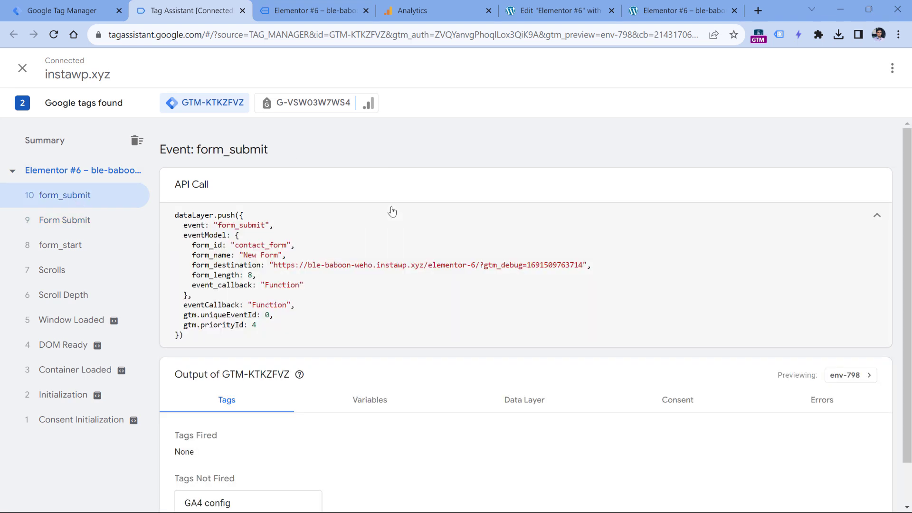
pyautogui.click(391, 211)
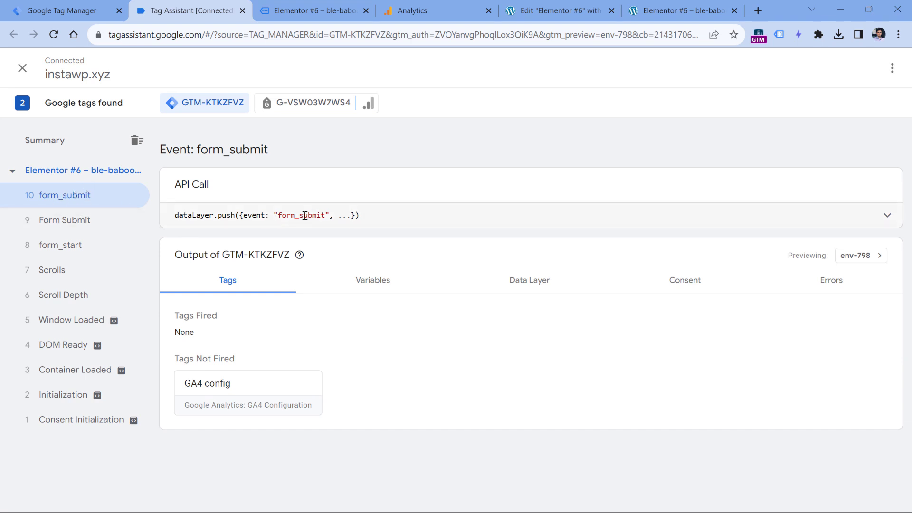
# - Expand the Form Submit event's API call and highlight the elementor-form class in gtm.elementClasses
pyautogui.click(81, 227)
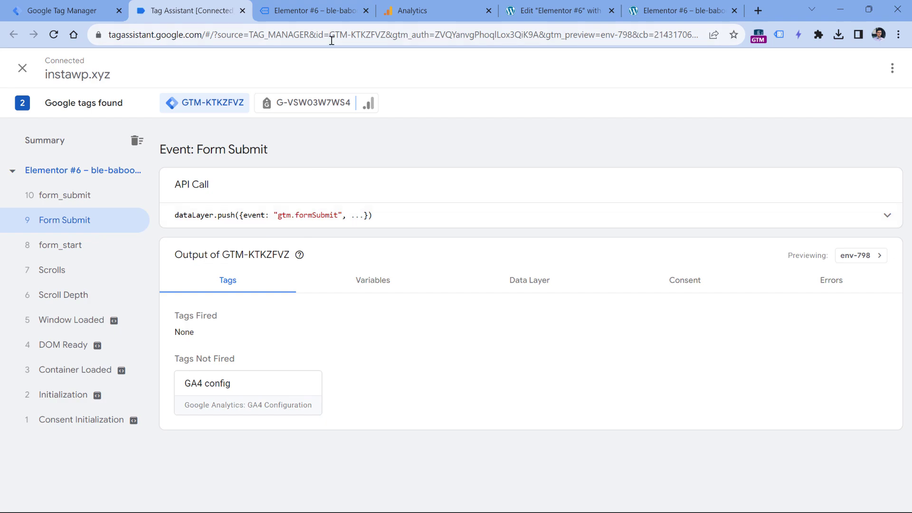
pyautogui.click(846, 216)
pyautogui.scroll(-10, 333, 247)
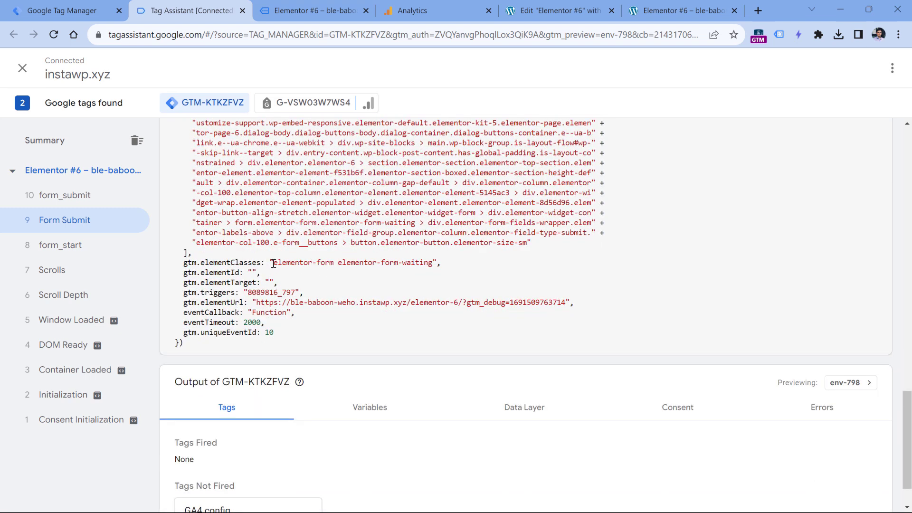
pyautogui.moveTo(274, 263); pyautogui.dragTo(334, 264)
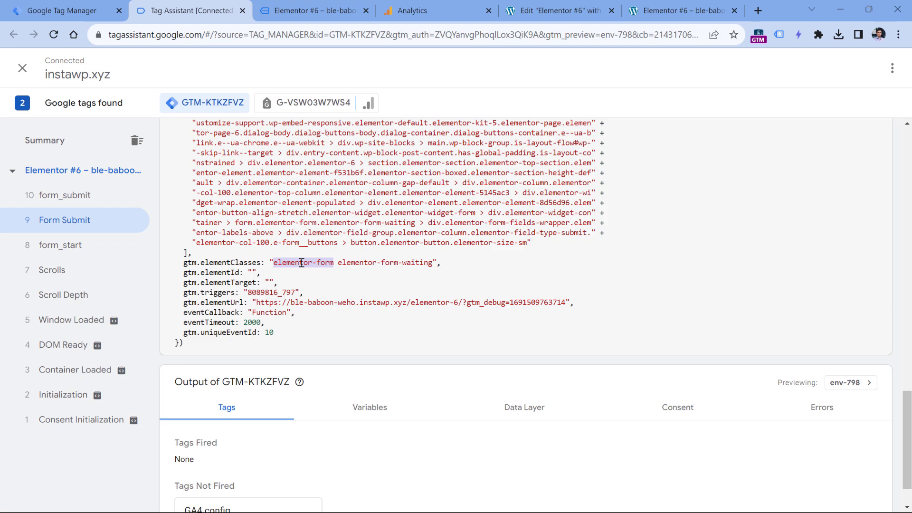
# - Review the variables recorded for the Form Submit event to see whether form variables are included
pyautogui.scroll(-2, 361, 295)
pyautogui.click(351, 289)
pyautogui.scroll(-10, 306, 290)
pyautogui.scroll(-15, 306, 290)
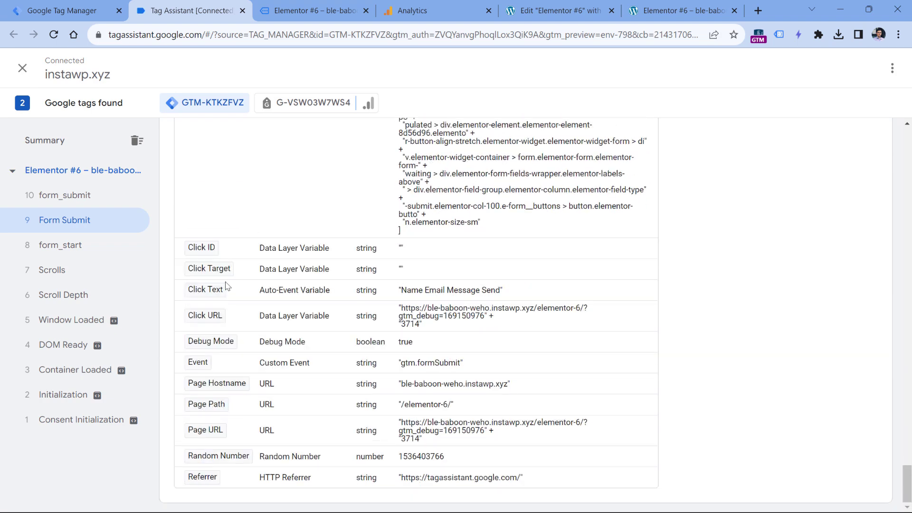
# - In Google Tag Manager, enable all six built-in variables in the Forms group
pyautogui.click(69, 11)
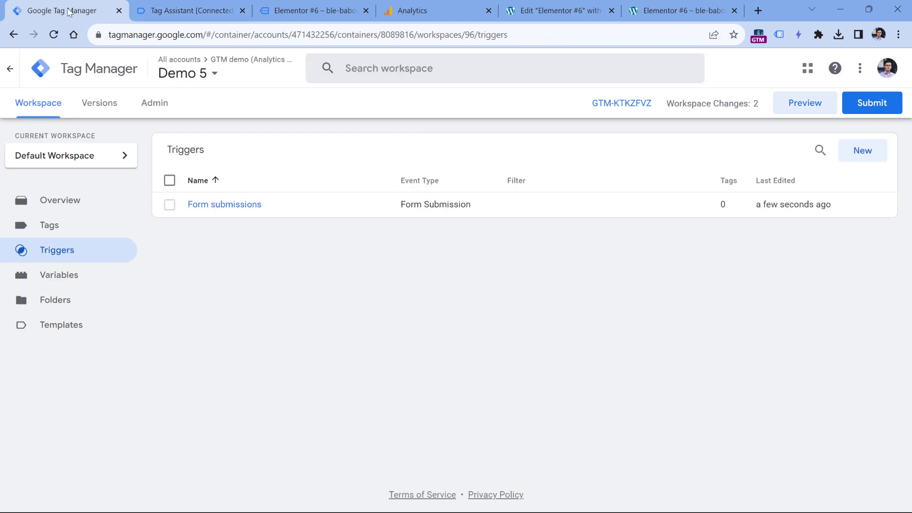
pyautogui.click(61, 277)
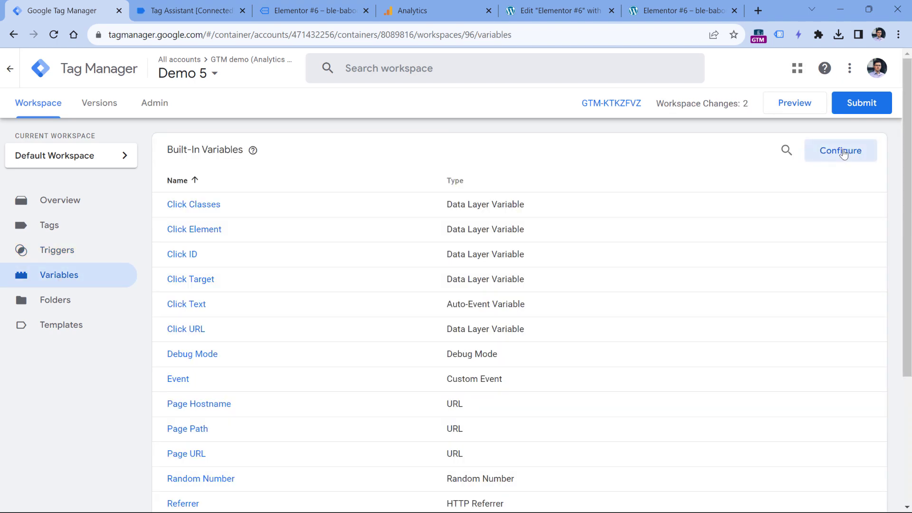
pyautogui.click(841, 151)
pyautogui.scroll(-10, 558, 241)
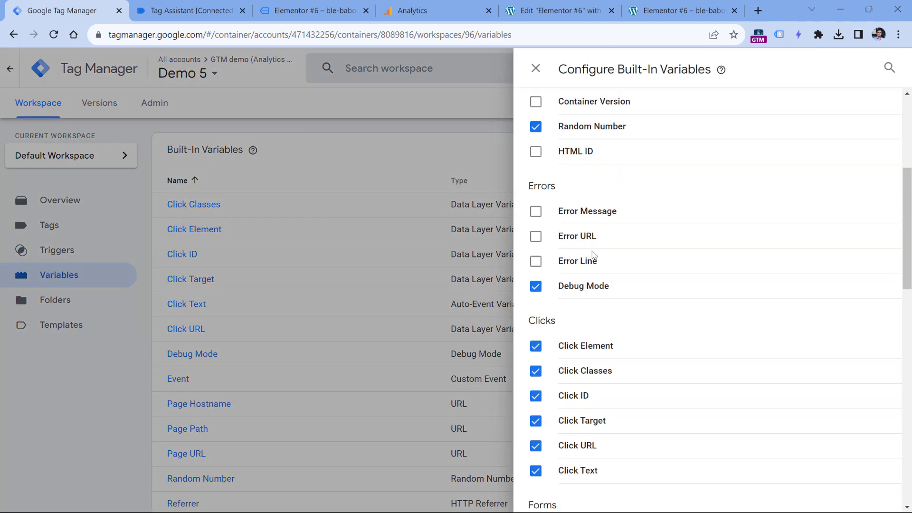
pyautogui.click(536, 212)
pyautogui.click(535, 237)
pyautogui.click(536, 263)
pyautogui.click(535, 287)
pyautogui.click(536, 312)
pyautogui.click(535, 336)
pyautogui.click(536, 68)
# - Return to Tag Assistant and highlight gtm.elementId in the Form Submit event's API call
pyautogui.hotkey('ctrl', 'Tab')
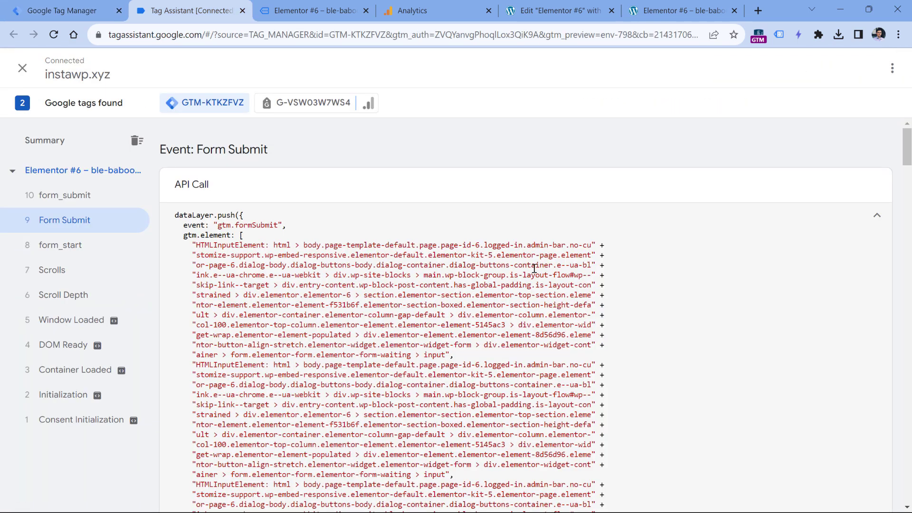
pyautogui.scroll(-15, 297, 289)
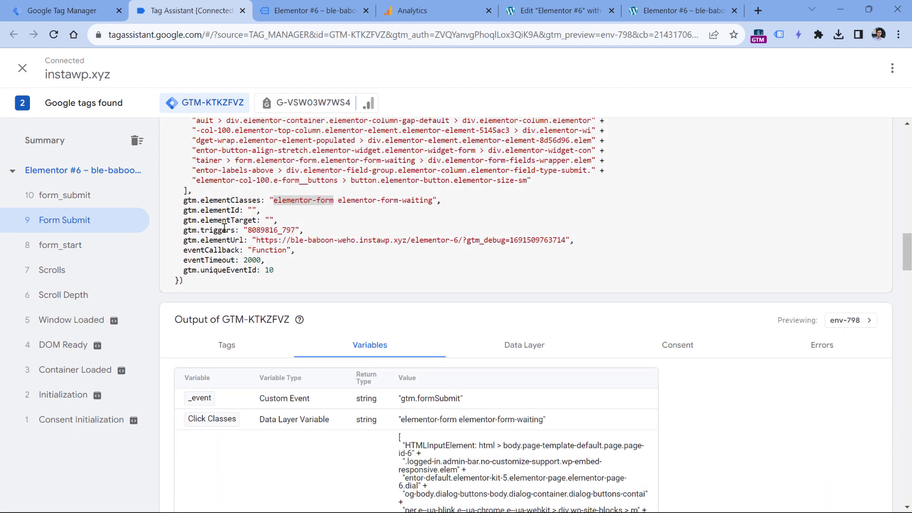
pyautogui.moveTo(184, 211); pyautogui.dragTo(267, 212)
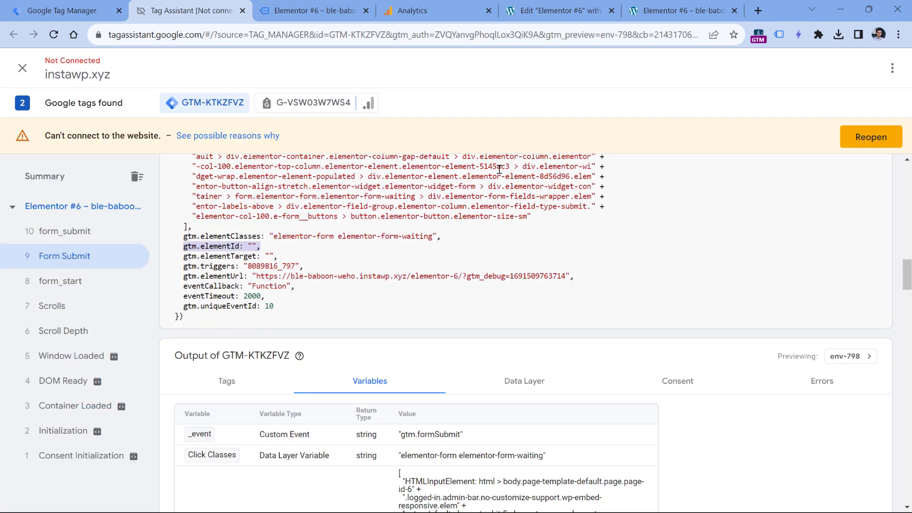
# - In the Elementor editor, select the contact form and open its Additional Options with the Form ID setting
pyautogui.click(561, 11)
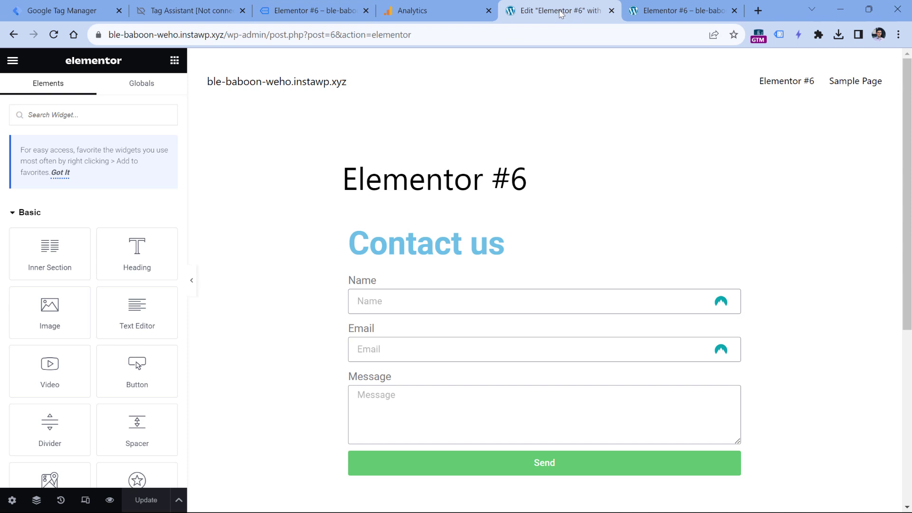
pyautogui.click(397, 301)
pyautogui.scroll(-4, 114, 227)
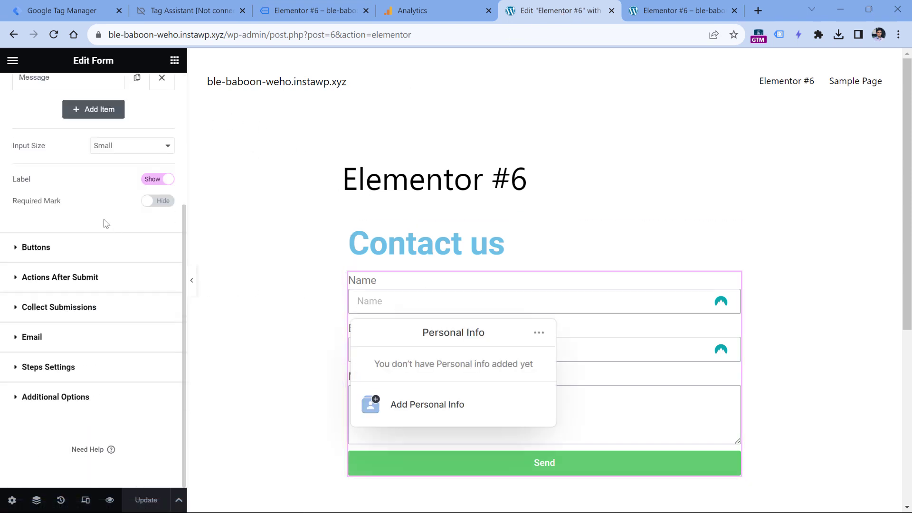
pyautogui.click(19, 398)
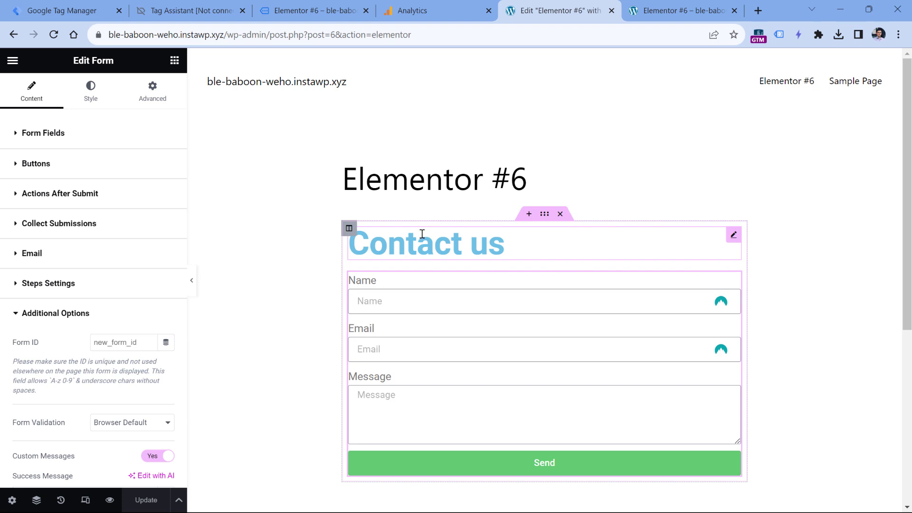
# - Set the contact form's Form ID to contact_form and update the page
pyautogui.click(119, 343)
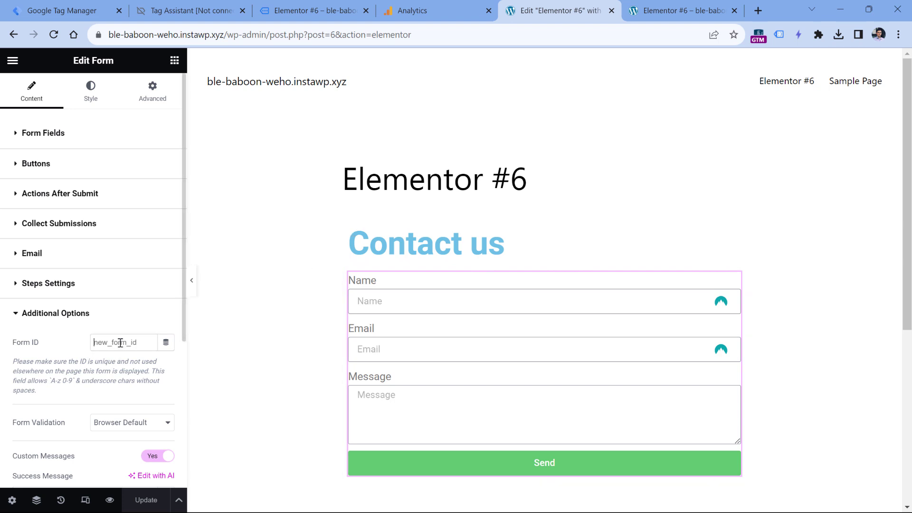
pyautogui.write('contact_form')
pyautogui.scroll(-5, 123, 332)
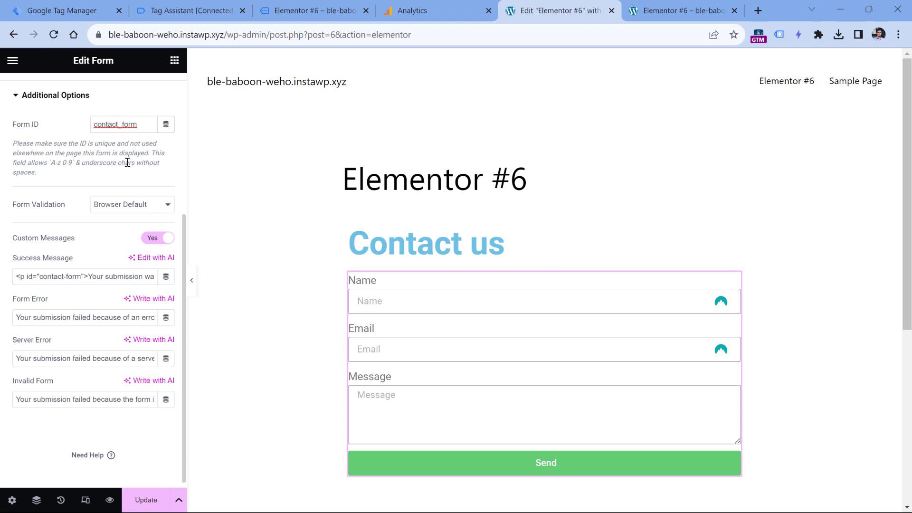
pyautogui.click(147, 499)
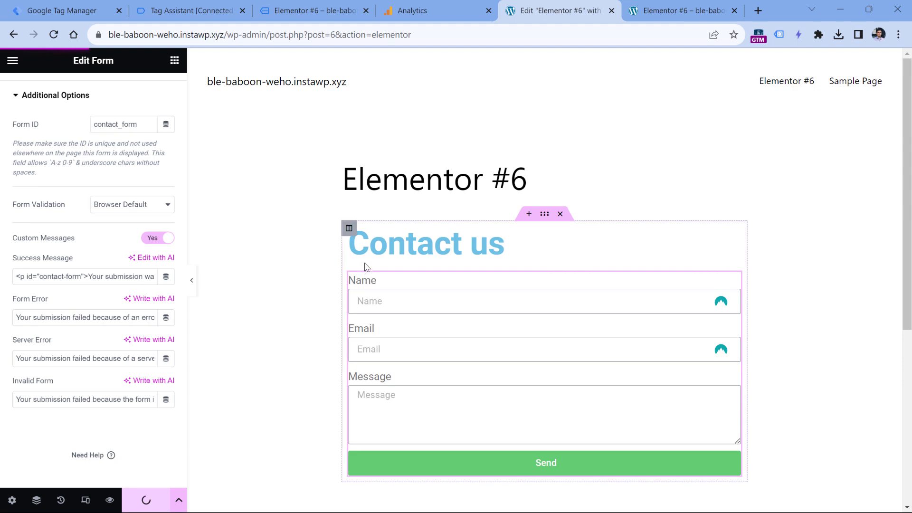
# - Switch to Google Tag Manager and restart preview mode for the container
pyautogui.click(300, 10)
pyautogui.click(180, 4)
pyautogui.click(73, 4)
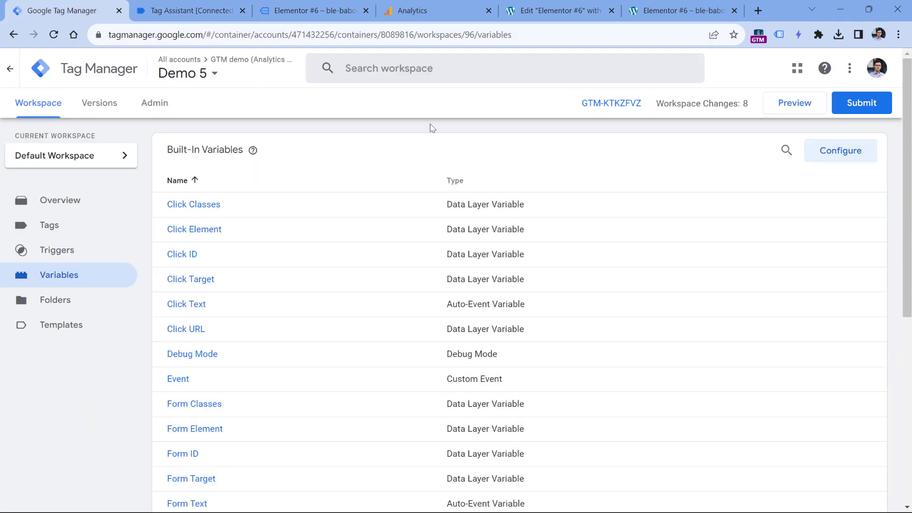
pyautogui.click(799, 109)
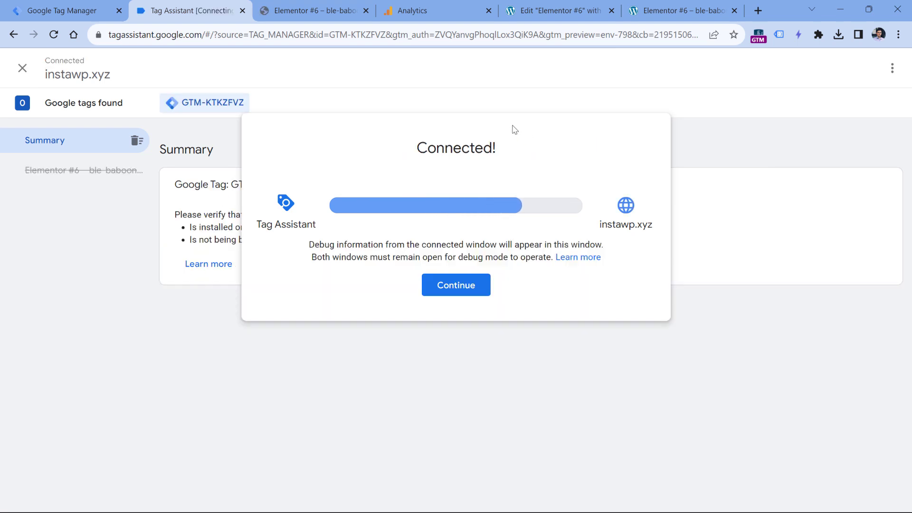
# - On the previewed Elementor #6 page, fill in the contact form's name and e-mail with test data and send it
pyautogui.click(293, 3)
pyautogui.scroll(-1, 336, 173)
pyautogui.click(300, 275)
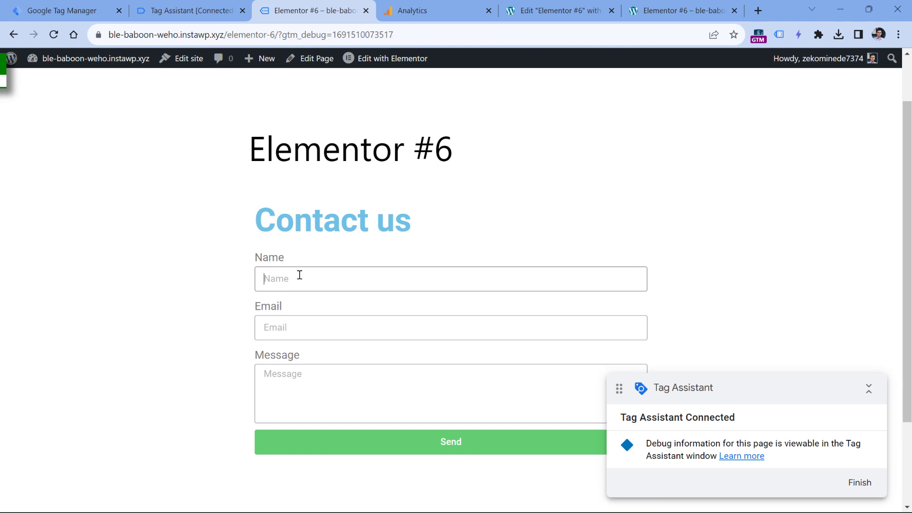
pyautogui.write('asd')
pyautogui.click(291, 321)
pyautogui.write('asd@asd.com')
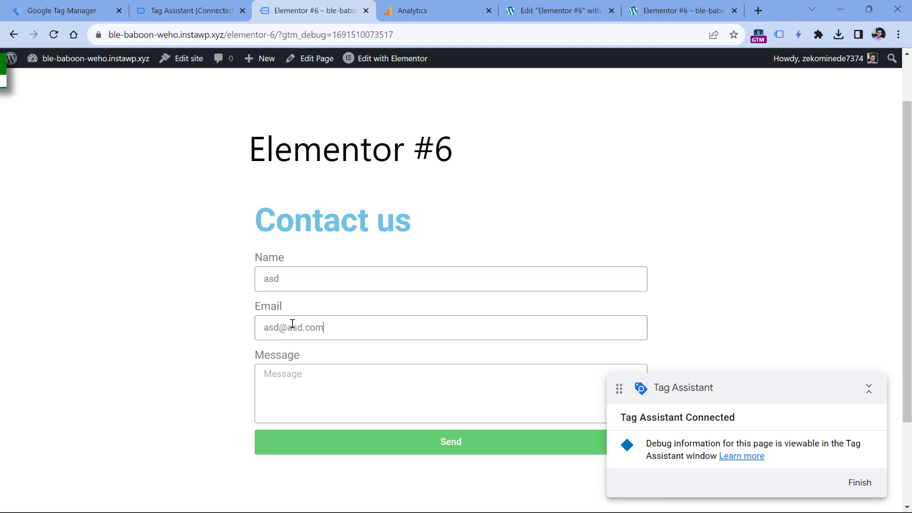
pyautogui.scroll(-1, 419, 316)
pyautogui.click(458, 386)
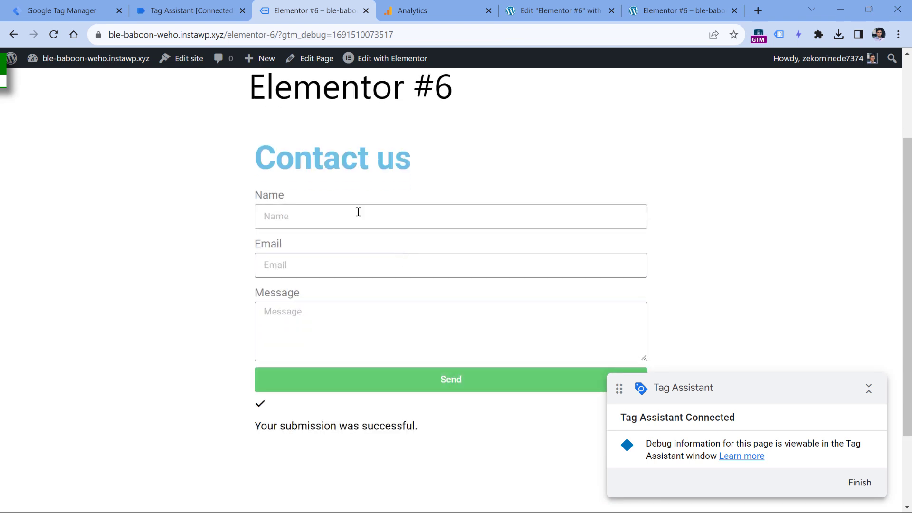
# - In Tag Assistant, review the new Form Submit event's variables and highlight the Form ID value
pyautogui.click(186, 11)
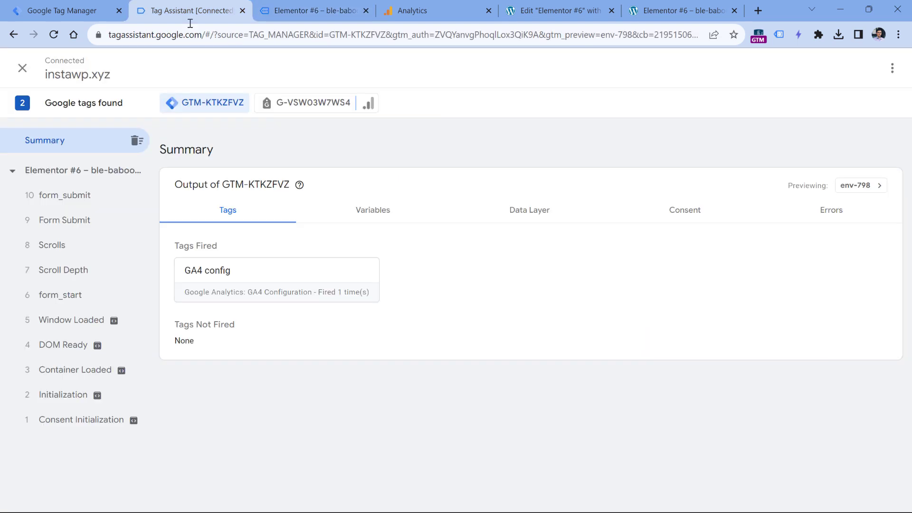
pyautogui.click(72, 226)
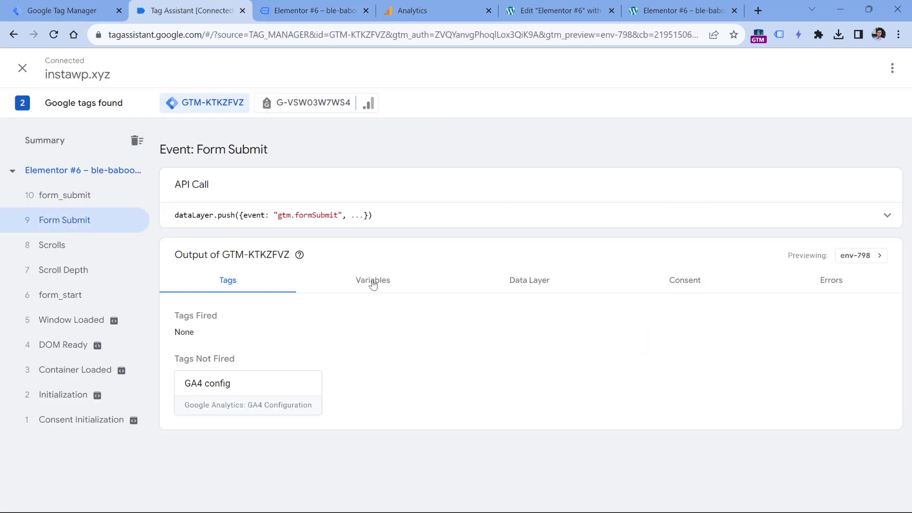
pyautogui.click(373, 281)
pyautogui.scroll(-15, 368, 238)
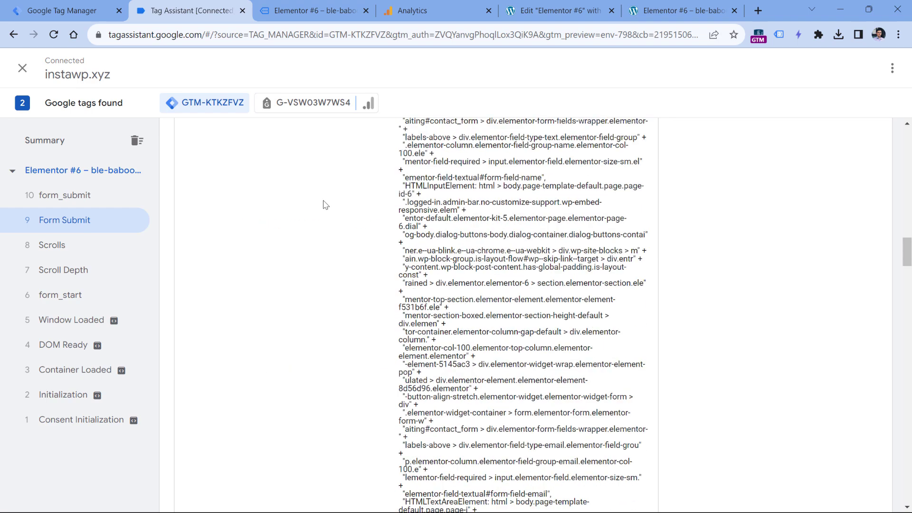
pyautogui.scroll(10, 323, 204)
pyautogui.scroll(-20, 323, 203)
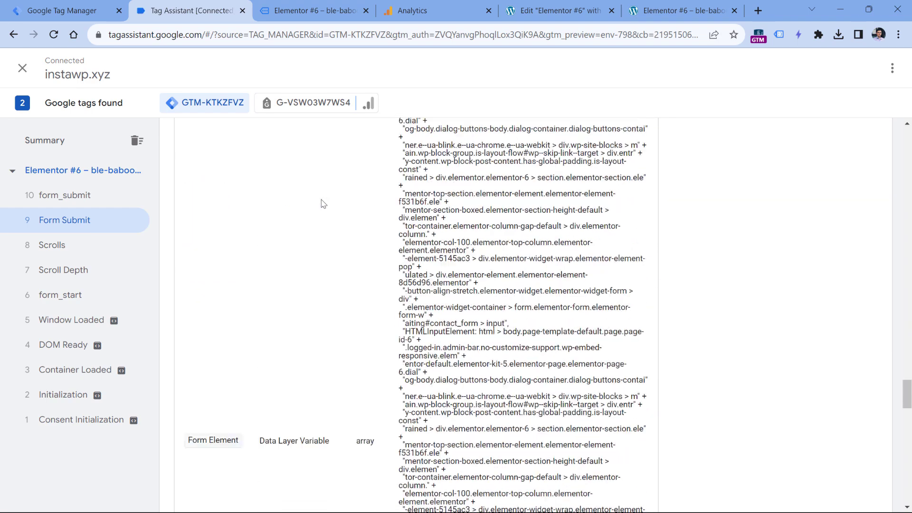
pyautogui.scroll(-10, 323, 204)
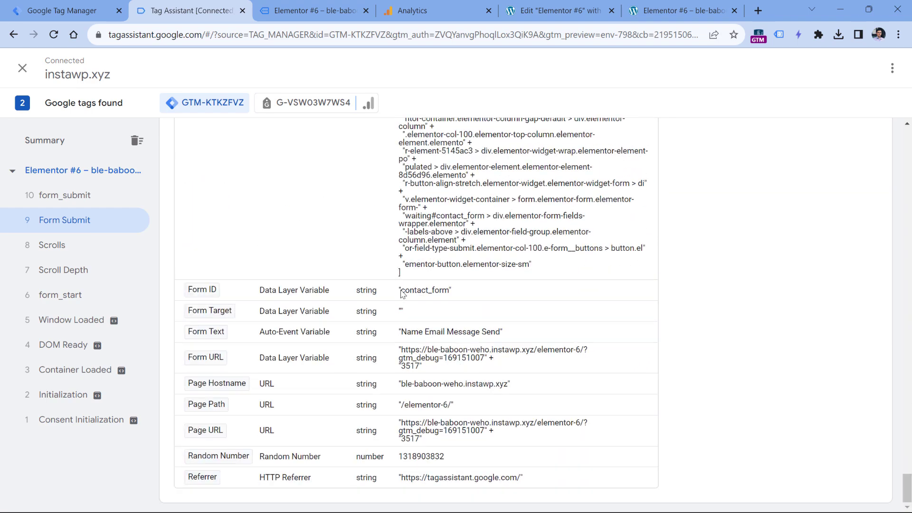
pyautogui.moveTo(402, 292); pyautogui.dragTo(448, 291)
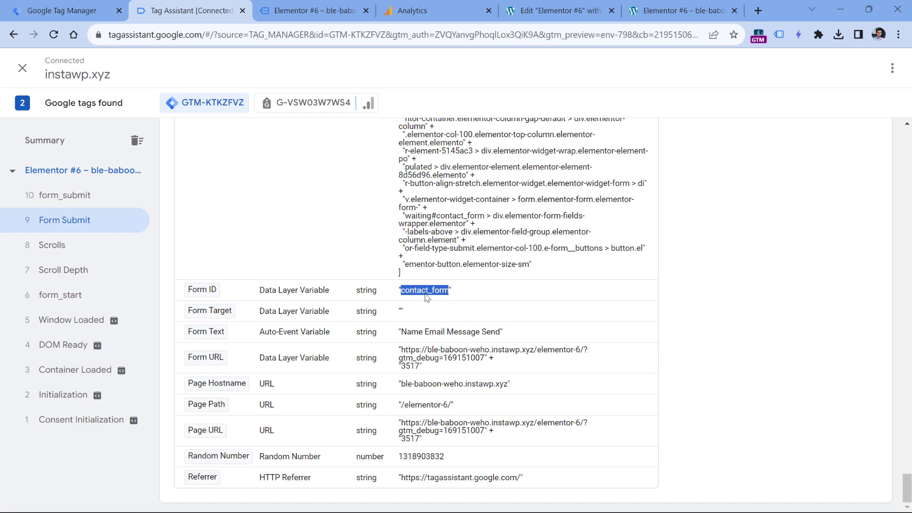
# - Find the Form Classes variable in the Form Submit event and highlight elementor-form in its value
pyautogui.scroll(15, 394, 300)
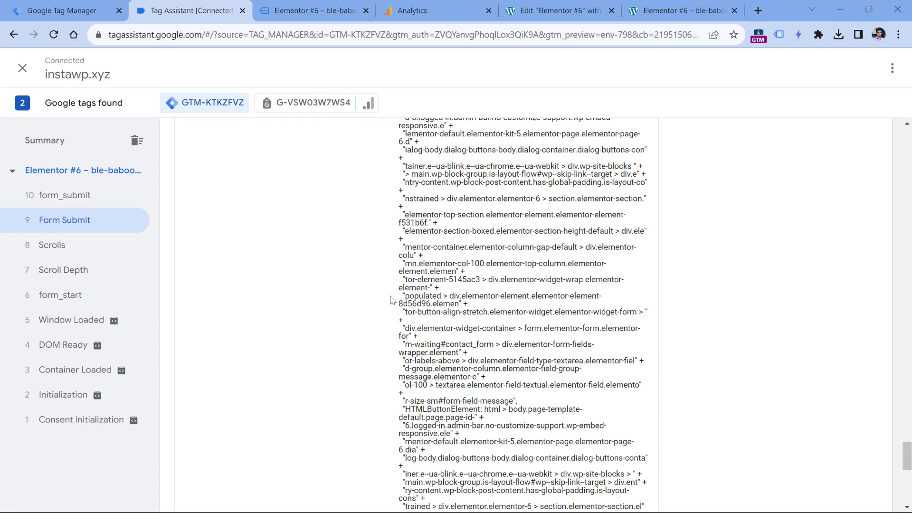
pyautogui.scroll(5, 392, 300)
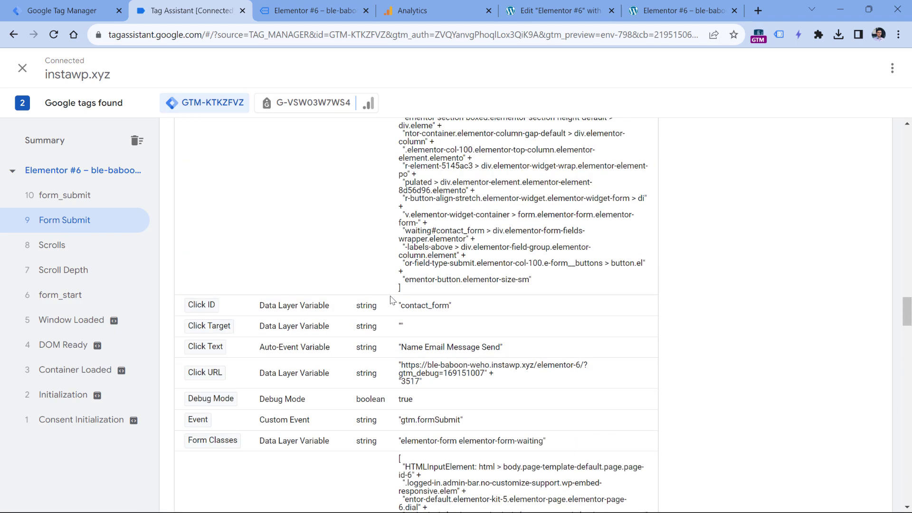
pyautogui.moveTo(400, 316); pyautogui.dragTo(456, 323)
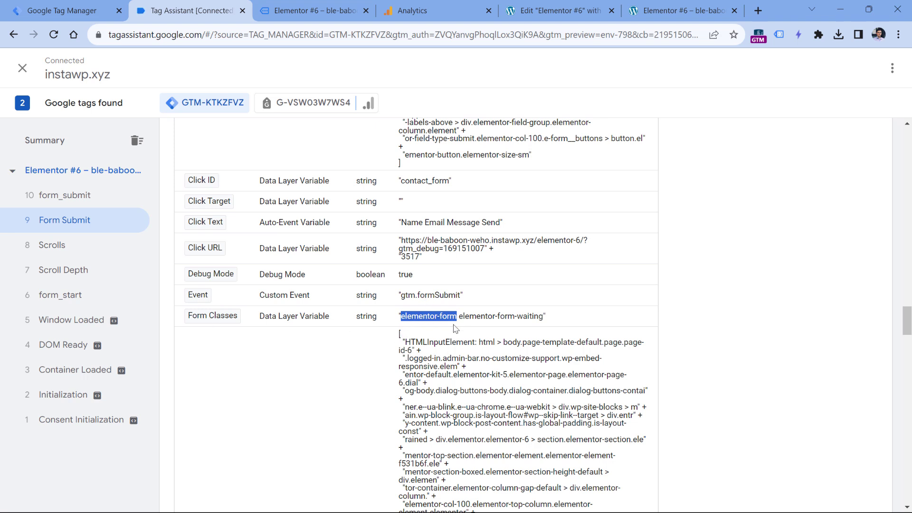
# - In Google Tag Manager, edit the Form submissions trigger so that it fires on Some Forms
pyautogui.click(62, 12)
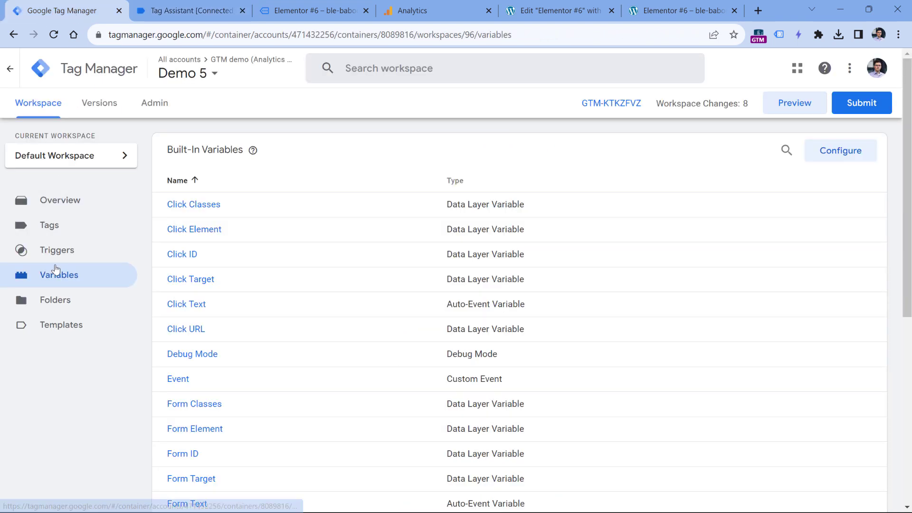
pyautogui.click(58, 251)
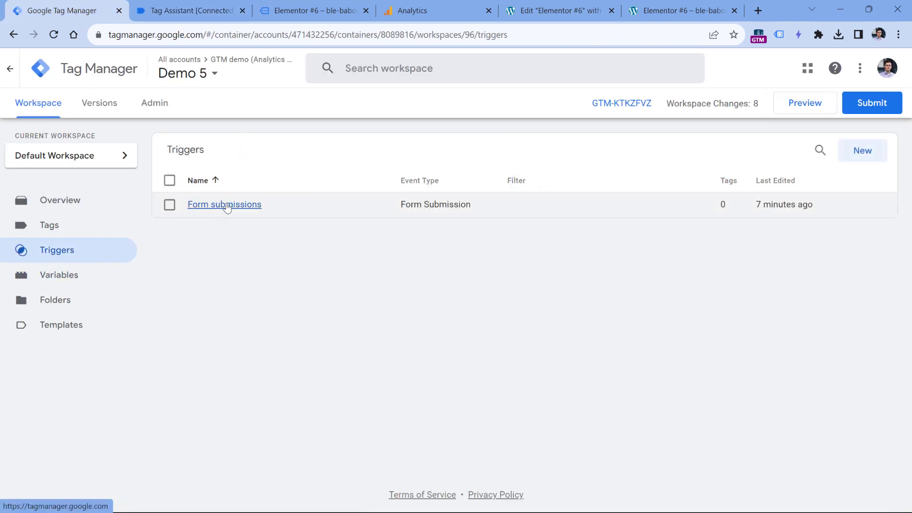
pyautogui.click(226, 206)
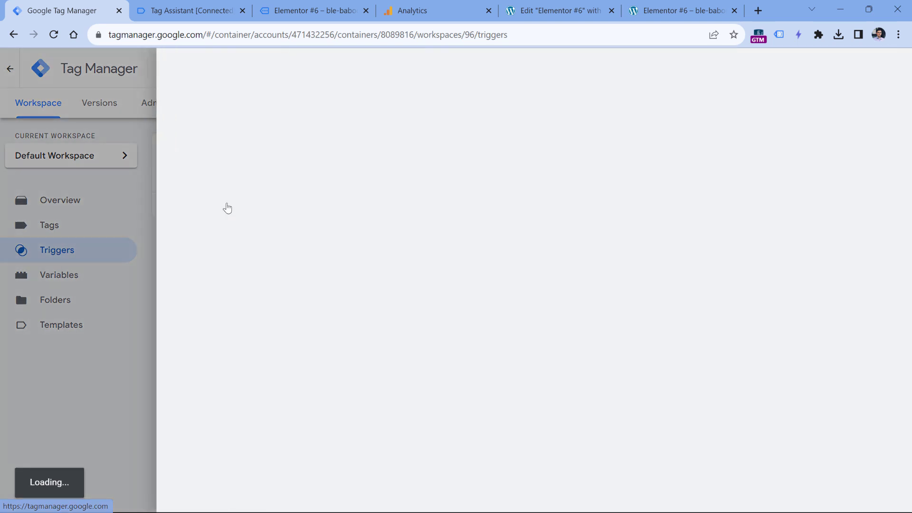
pyautogui.click(362, 261)
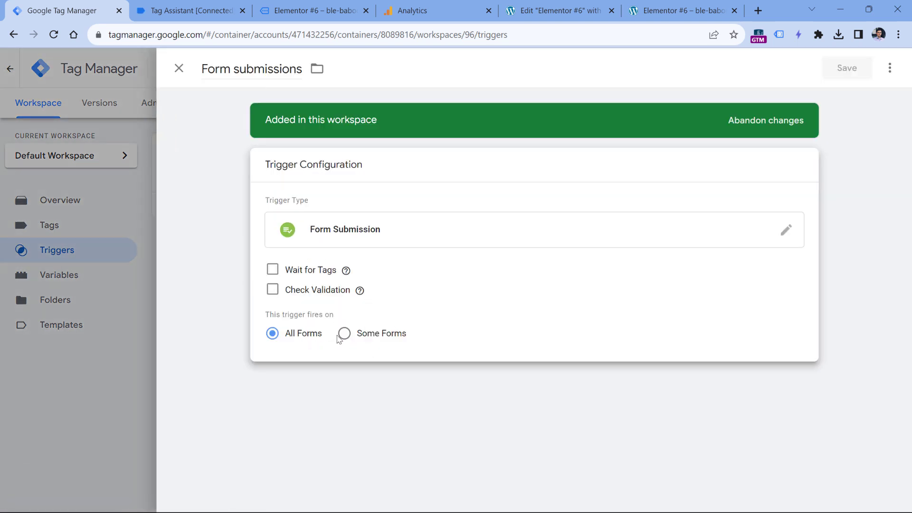
pyautogui.click(345, 335)
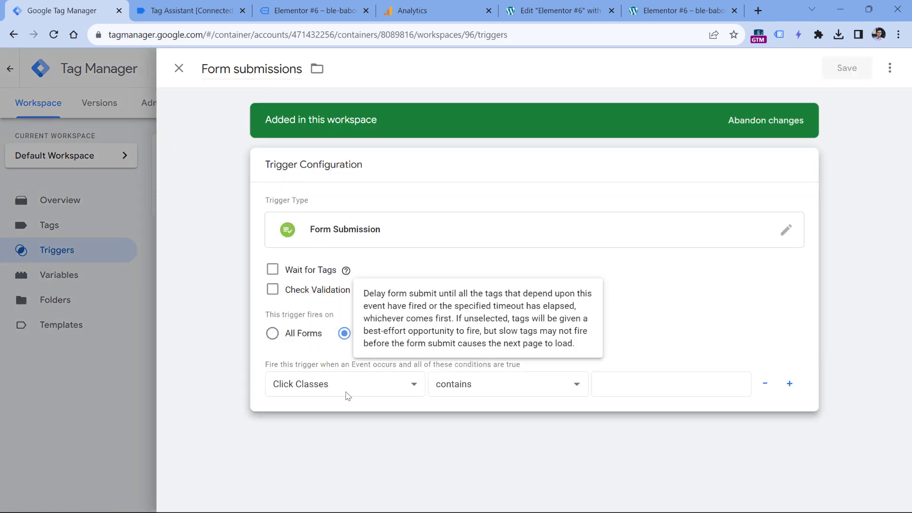
# - Copy elementor-form from Tag Assistant into the trigger's condition so it reads Click Classes contains elementor-form
pyautogui.click(621, 385)
pyautogui.click(190, 9)
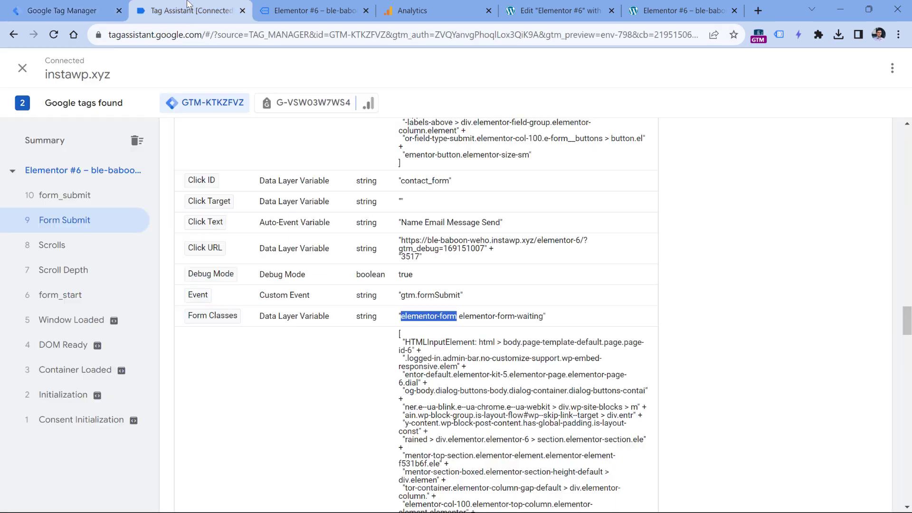
pyautogui.rightClick(430, 318)
pyautogui.click(463, 330)
pyautogui.click(68, 14)
pyautogui.hotkey('ctrl', 'v')
# - Rename the trigger to "Submission - Element form", save it and go to the list of tags
pyautogui.click(217, 71)
pyautogui.tripleClick(217, 71)
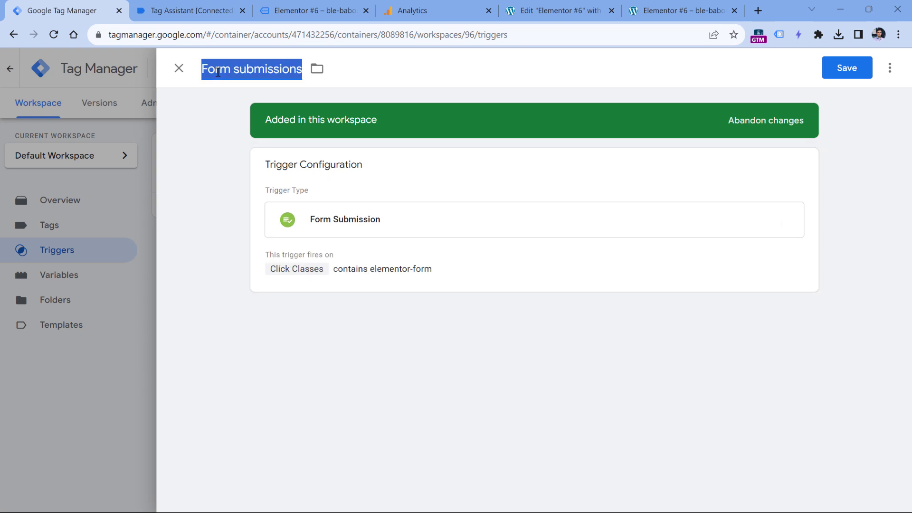
pyautogui.write('F')
pyautogui.press('BackSpace')
pyautogui.write('Submission - Element form')
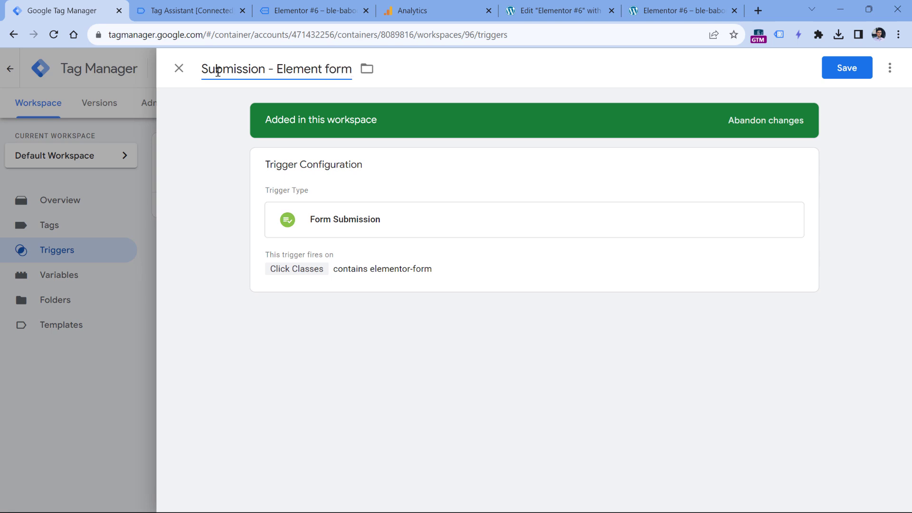
pyautogui.click(847, 71)
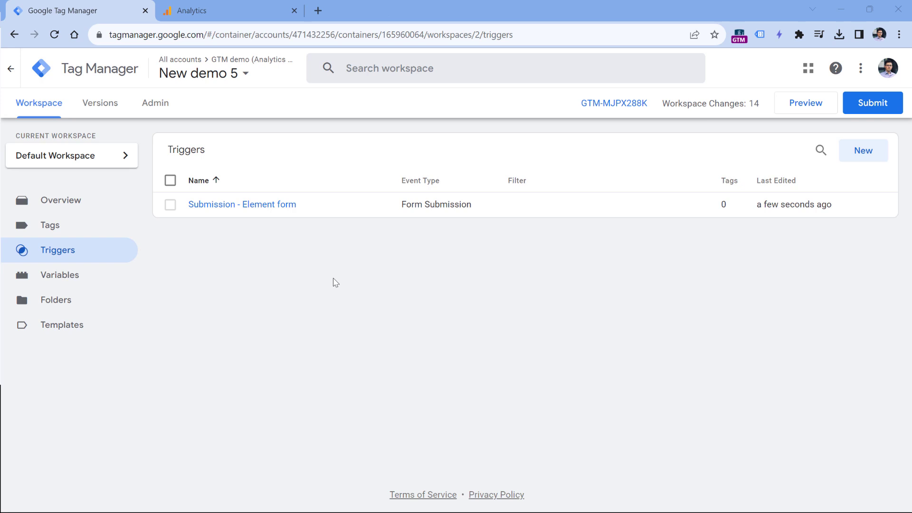
pyautogui.click(49, 227)
pyautogui.click(863, 152)
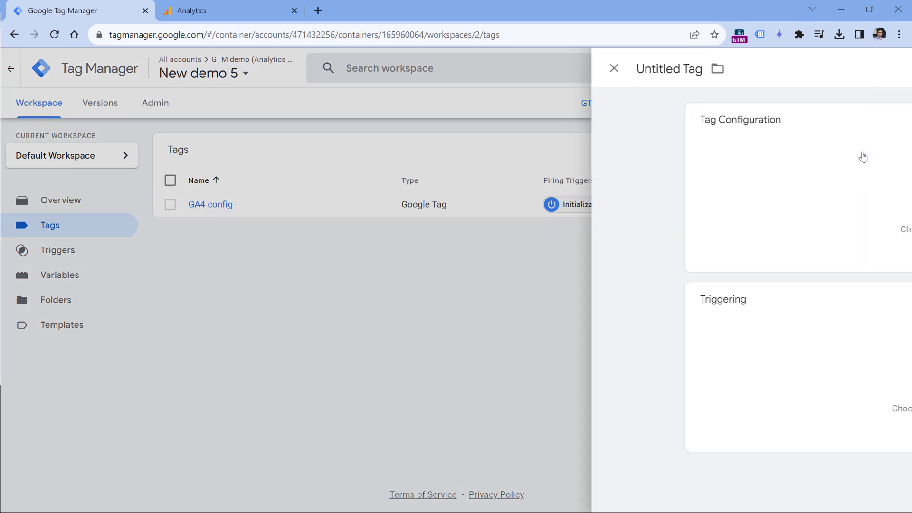
pyautogui.click(355, 181)
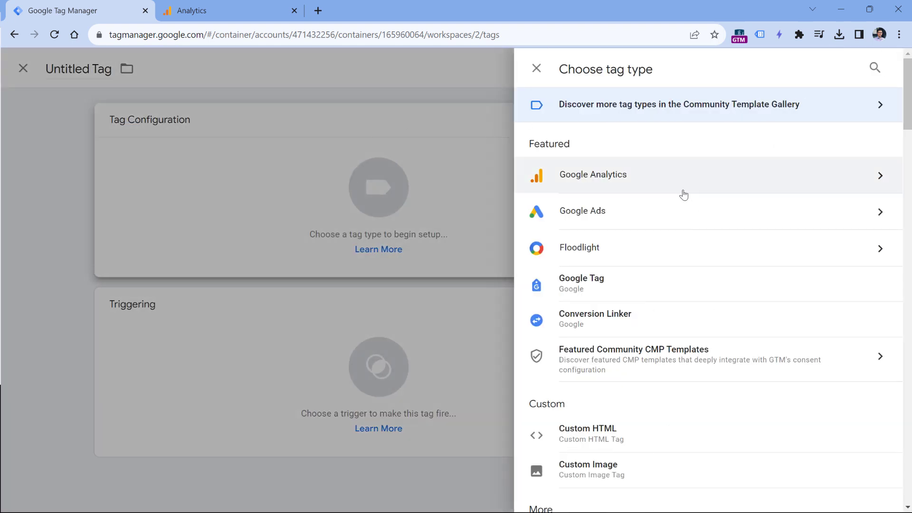
pyautogui.click(649, 180)
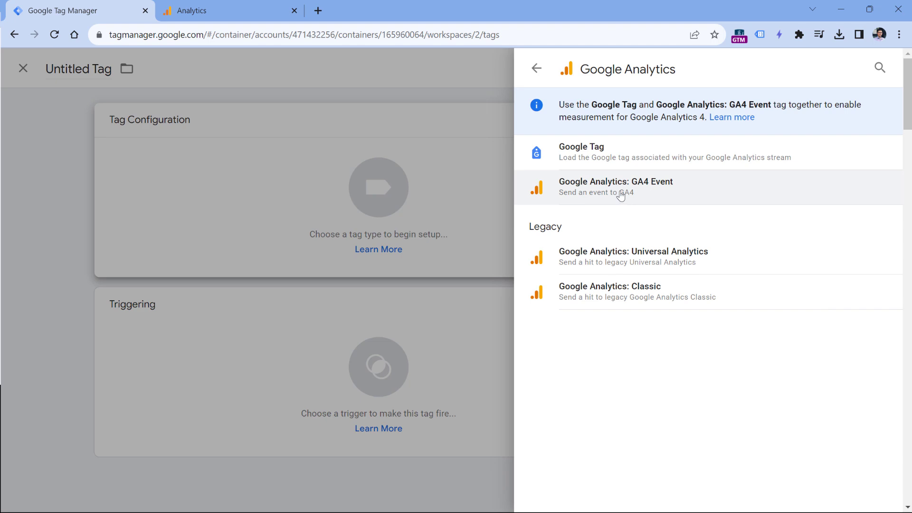
pyautogui.click(620, 196)
pyautogui.click(346, 252)
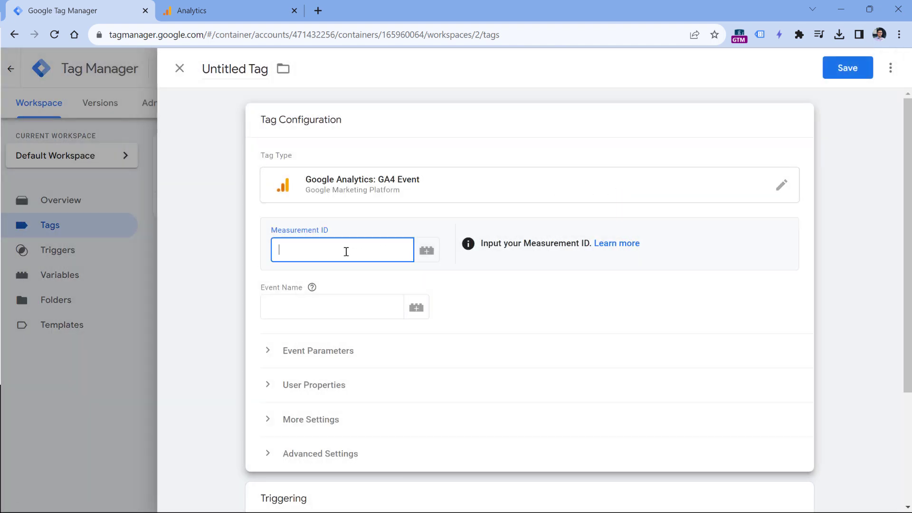
pyautogui.click(179, 68)
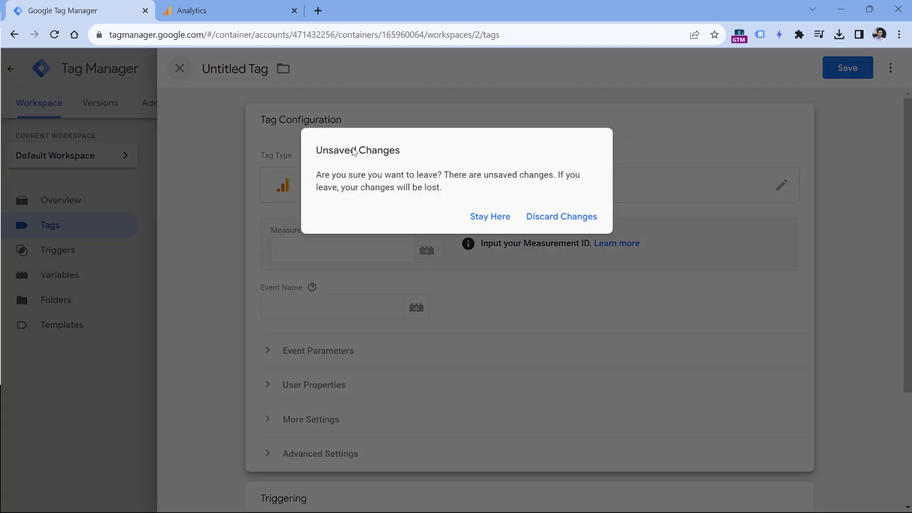
pyautogui.click(534, 217)
# - Open the GA4 config tag's configuration, retrieve its Tag ID and close the tag
pyautogui.click(209, 209)
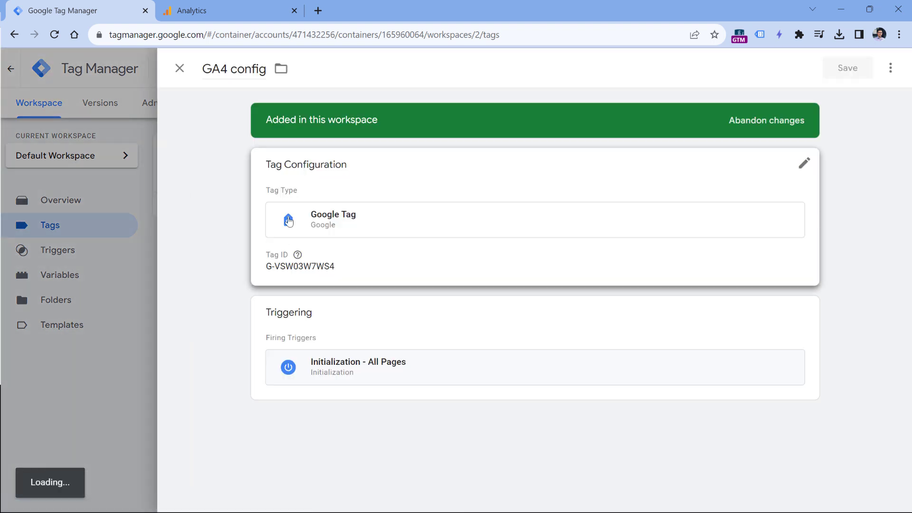
pyautogui.click(354, 265)
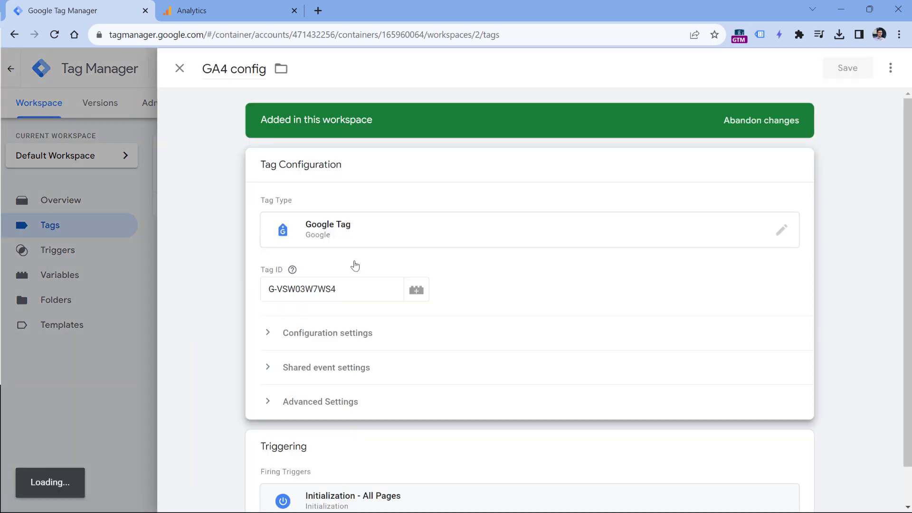
pyautogui.tripleClick(322, 289)
pyautogui.click(180, 68)
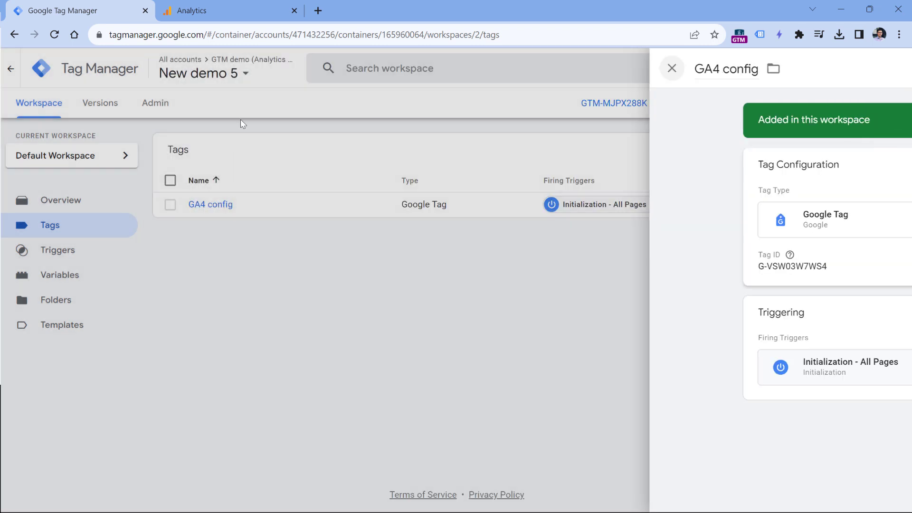
# - Create a new tag of type Google Analytics: GA4 Event with the Measurement ID G-VSW03W7WS4
pyautogui.click(861, 152)
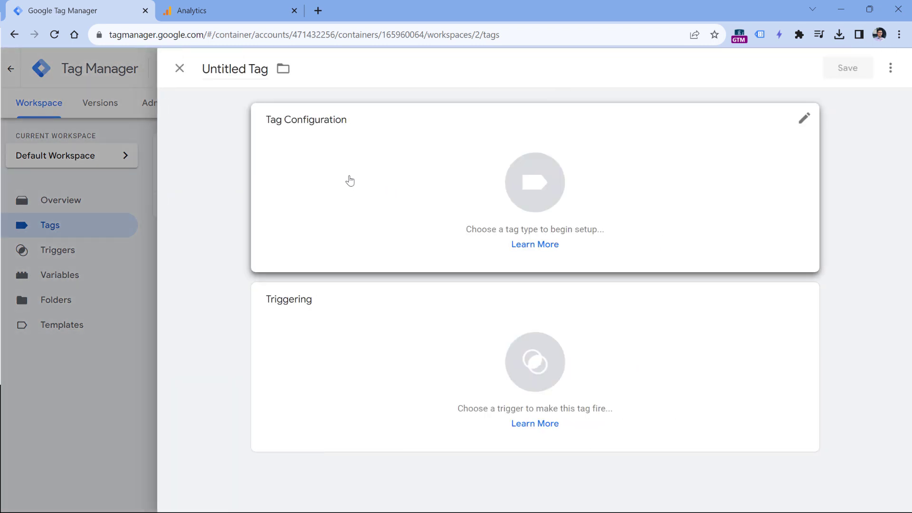
pyautogui.click(287, 166)
pyautogui.click(631, 177)
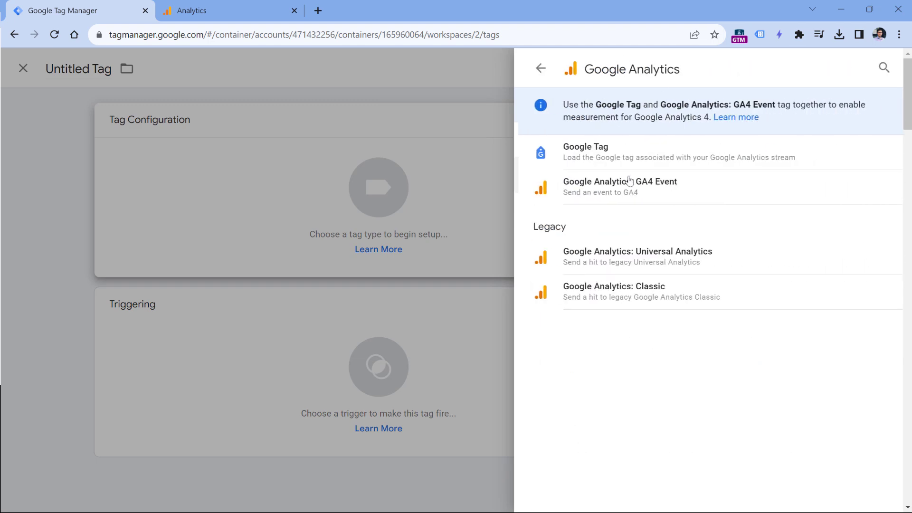
pyautogui.click(610, 188)
pyautogui.click(341, 250)
pyautogui.hotkey('ctrl', 'v')
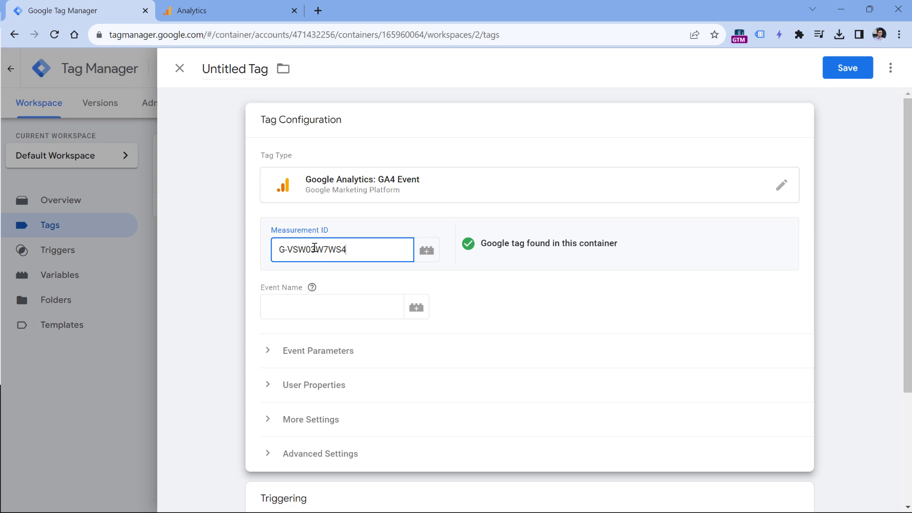
# - Copy the Measurement ID from the new event tag and clear the field
pyautogui.moveTo(371, 254); pyautogui.dragTo(272, 250)
pyautogui.hotkey('ctrl', 'c')
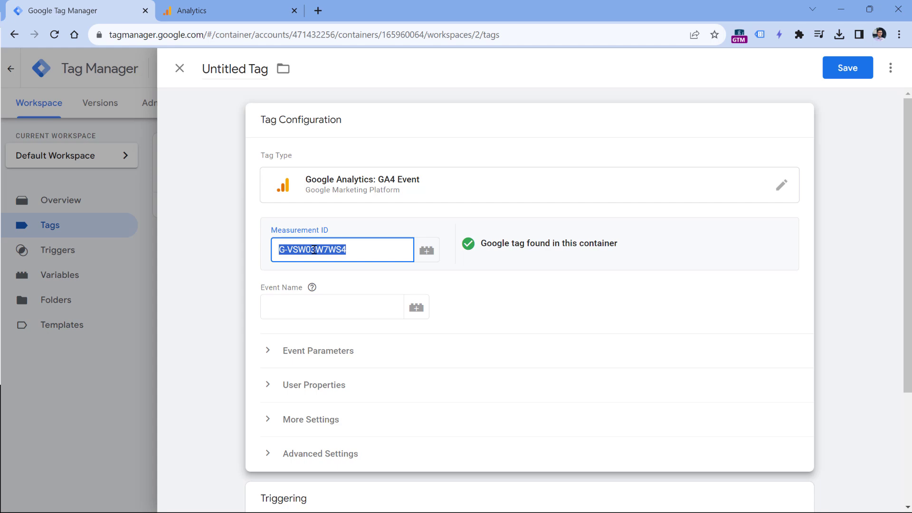
pyautogui.press('BackSpace')
pyautogui.click(385, 140)
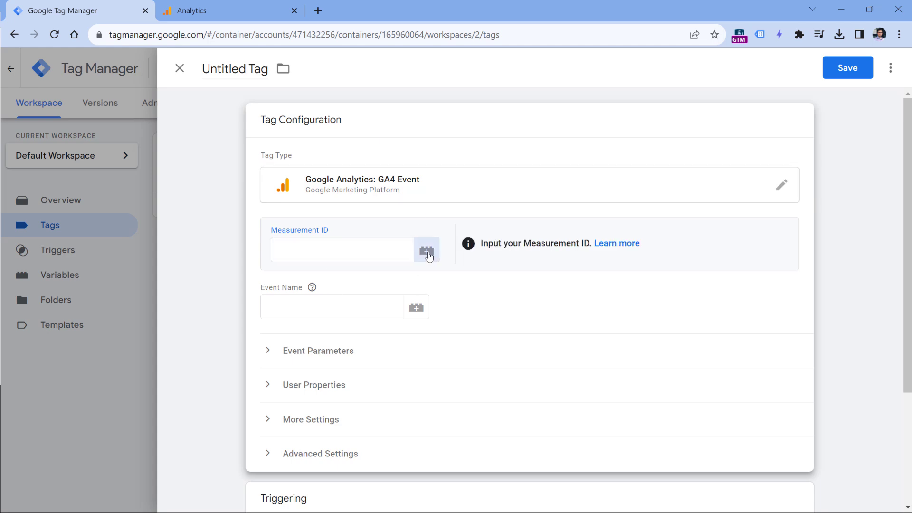
# - Create a new Constant variable for the tag's Measurement ID, with the value G-VSW03W7WS4
pyautogui.click(427, 251)
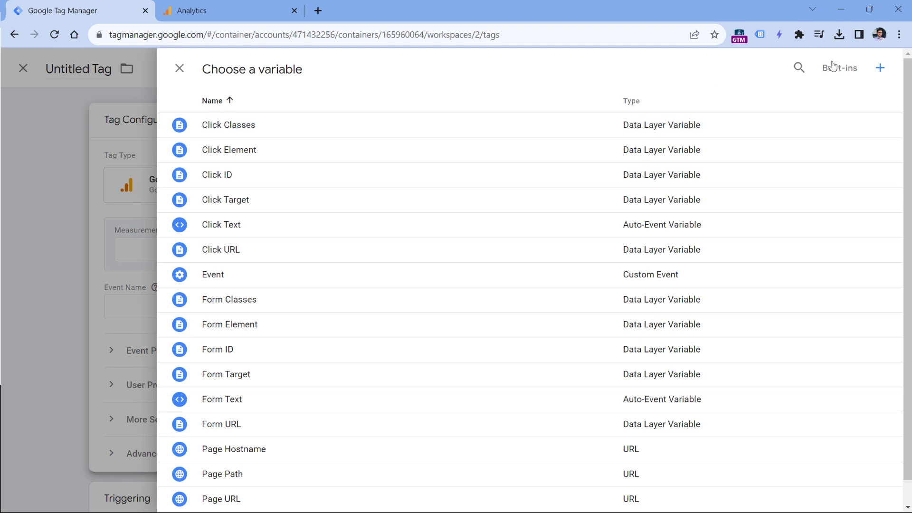
pyautogui.click(880, 69)
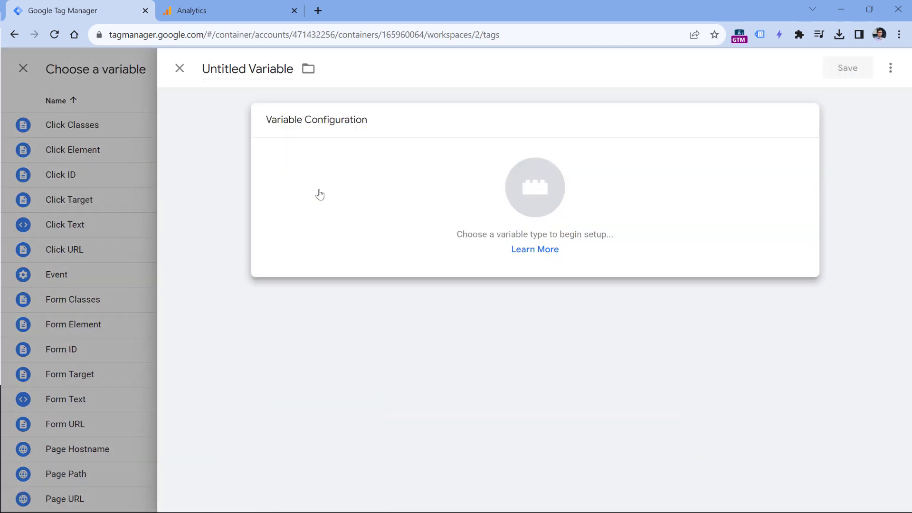
pyautogui.click(320, 195)
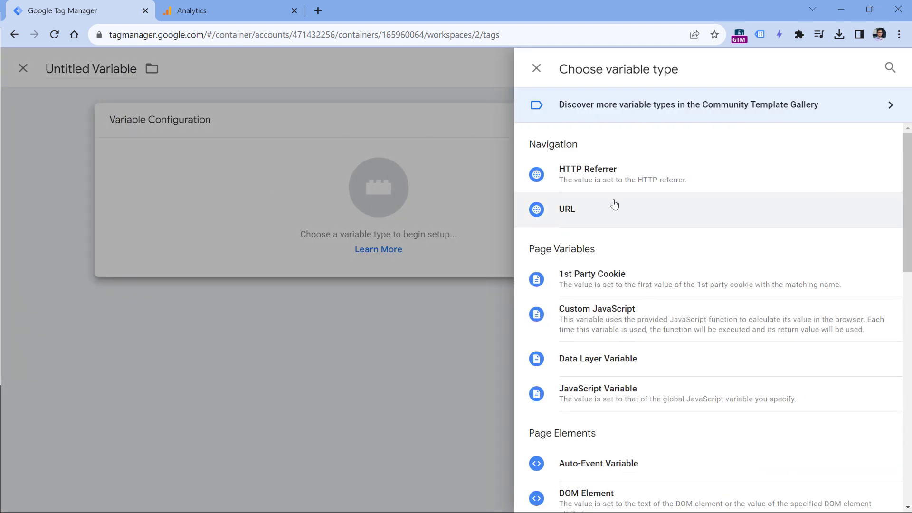
pyautogui.scroll(-3, 615, 206)
pyautogui.scroll(-5, 613, 201)
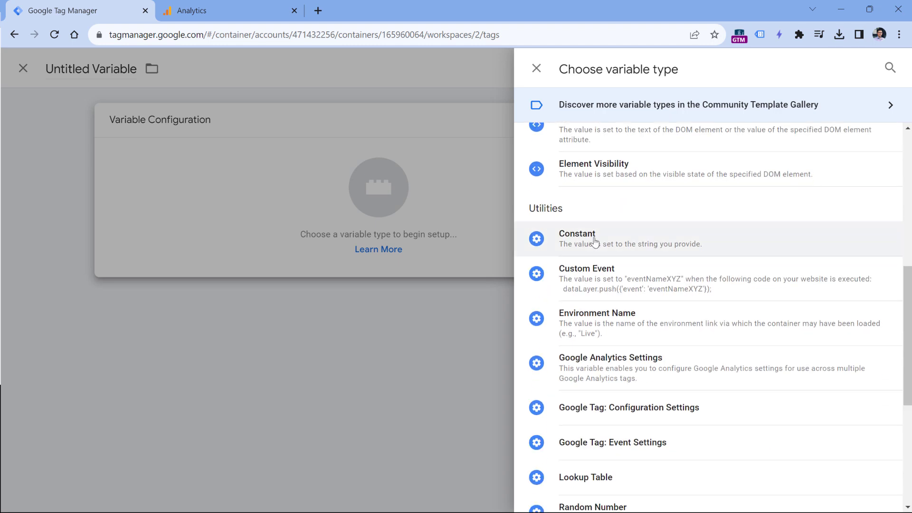
pyautogui.click(595, 243)
pyautogui.click(333, 240)
pyautogui.hotkey('ctrl', 'v')
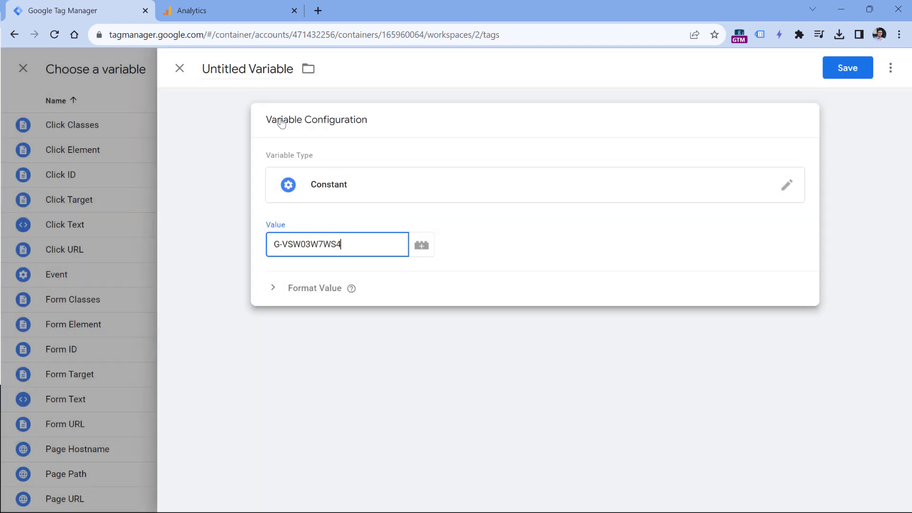
# - Name the variable "GA4 measurement id - G-VSW03W7WS4" and save it into the tag's Measurement ID
pyautogui.click(258, 71)
pyautogui.write('GA4 ')
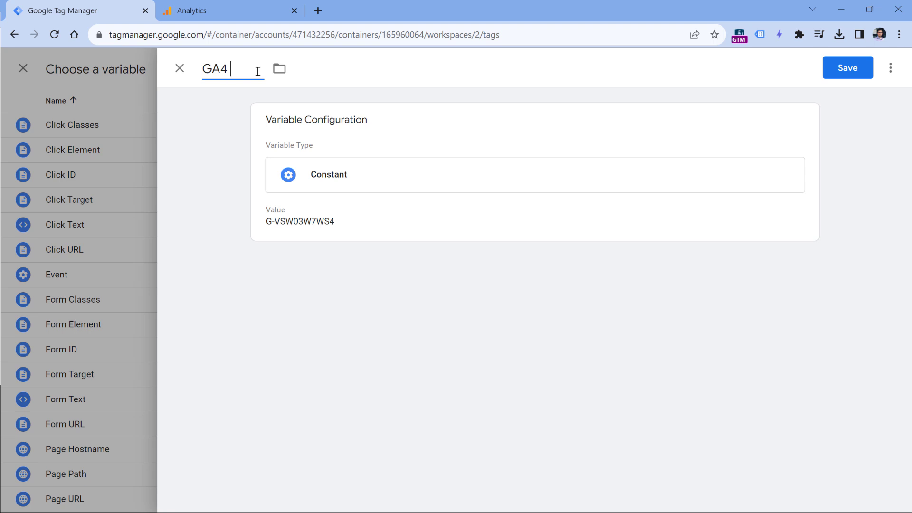
pyautogui.write('measurement')
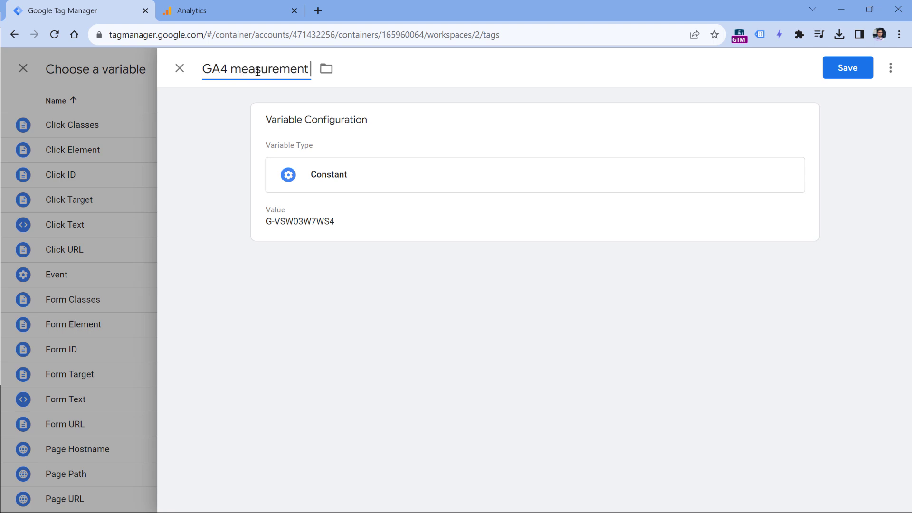
pyautogui.write(' id -')
pyautogui.hotkey('ctrl', 'v')
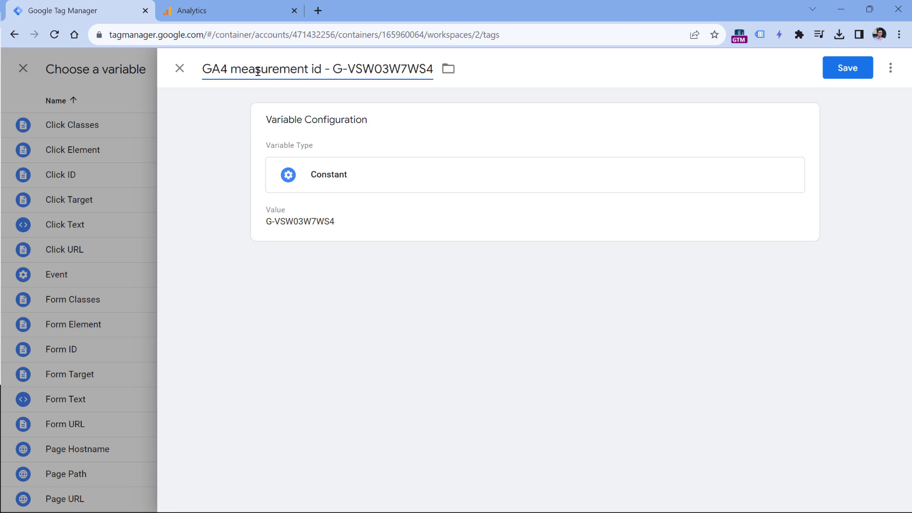
pyautogui.click(839, 73)
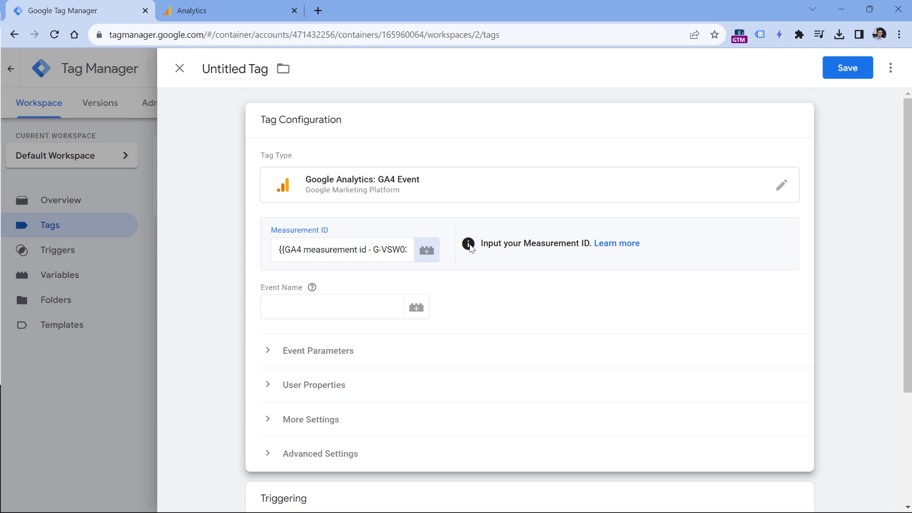
# - Clear the tag's Measurement ID and re-enter the variable reference {{GA4 measurement id - G-VSW03W7WS4}}
pyautogui.click(341, 250)
pyautogui.hotkey('ctrl', 'a')
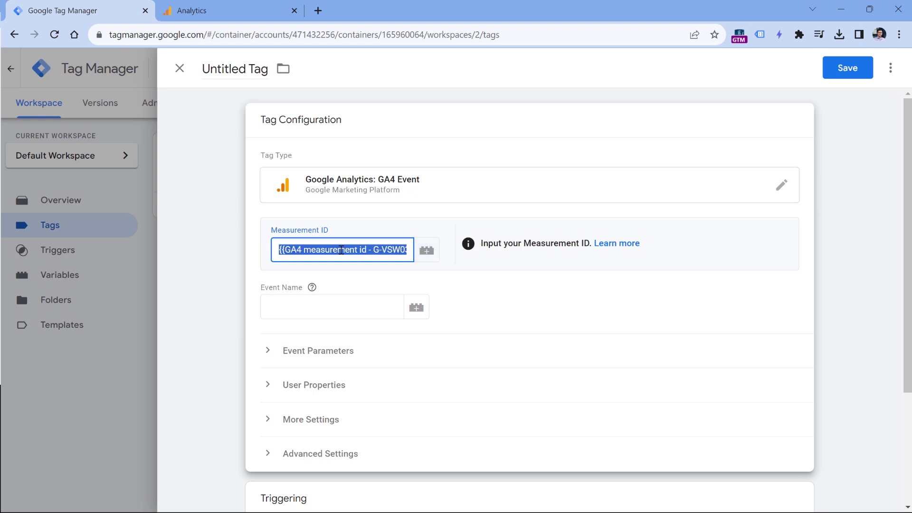
pyautogui.press('BackSpace')
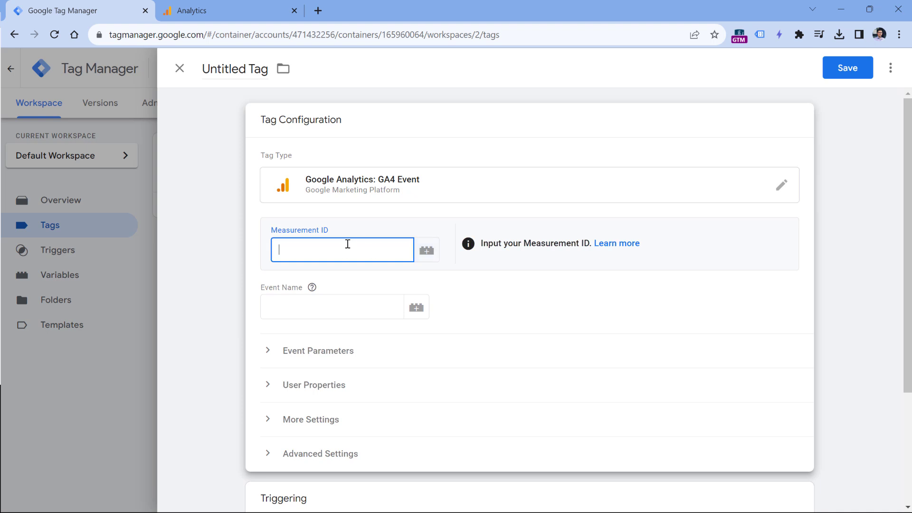
pyautogui.hotkey('ctrl', 'v')
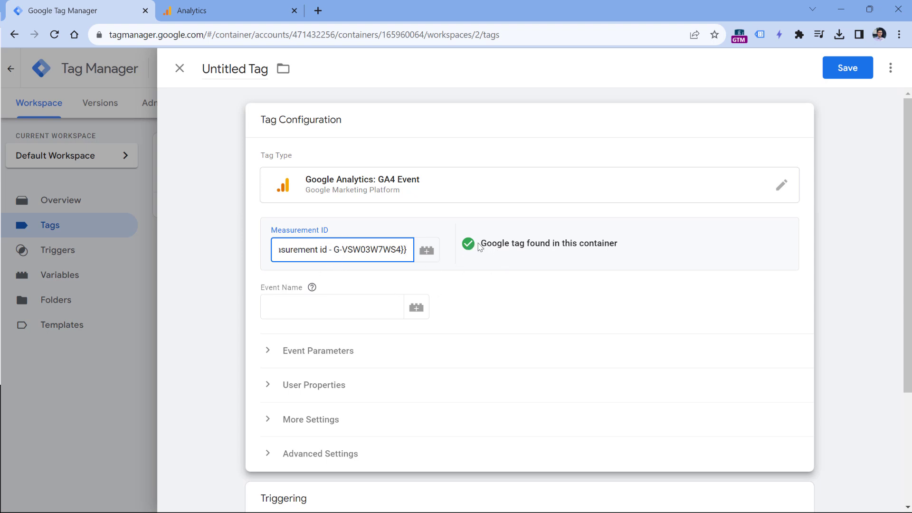
# - Set the tag's Event Name to form_submission, after first trying generate_lead
pyautogui.click(336, 310)
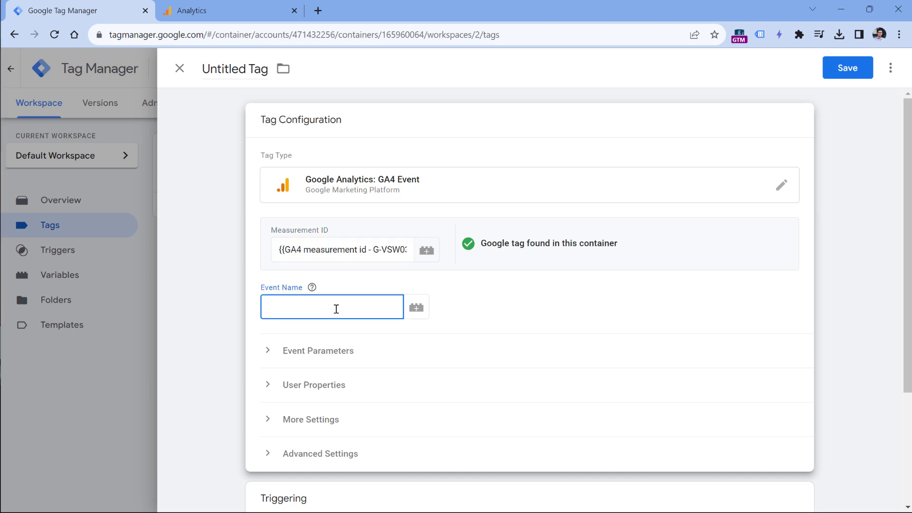
pyautogui.write('generate_lead')
pyautogui.hotkey('ctrl', 'a')
pyautogui.write('form_submission')
pyautogui.press('Tab')
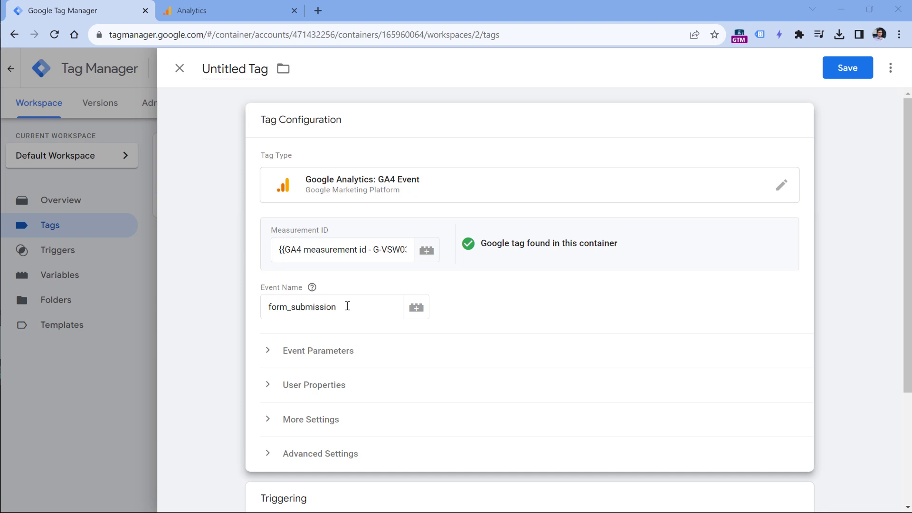
# - Add an event parameter form_id to the tag, with the built-in variable {{Form ID}} as its value
pyautogui.click(269, 353)
pyautogui.click(329, 441)
pyautogui.scroll(-1, 348, 372)
pyautogui.click(388, 386)
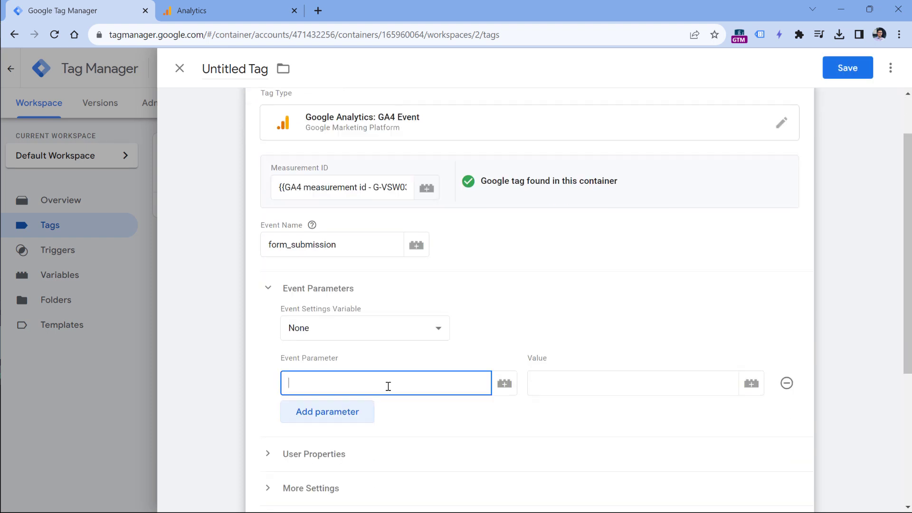
pyautogui.write('form_id')
pyautogui.click(637, 385)
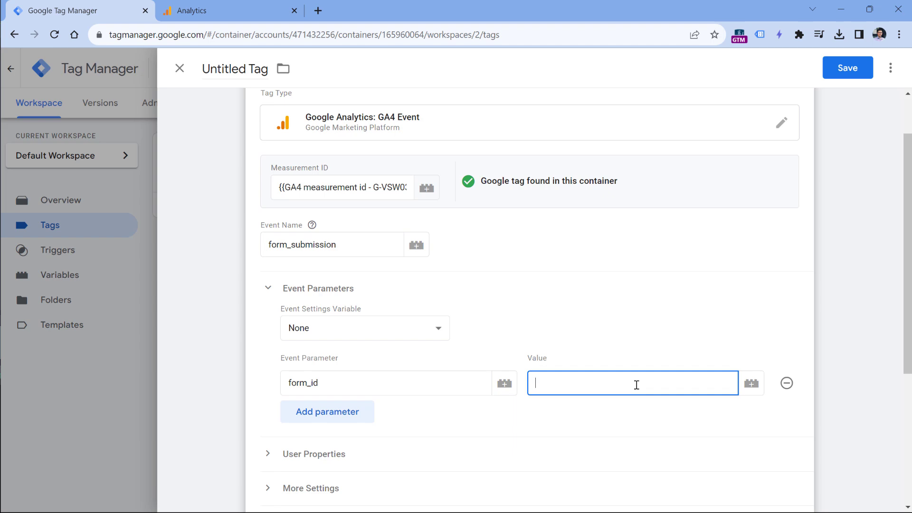
pyautogui.click(751, 384)
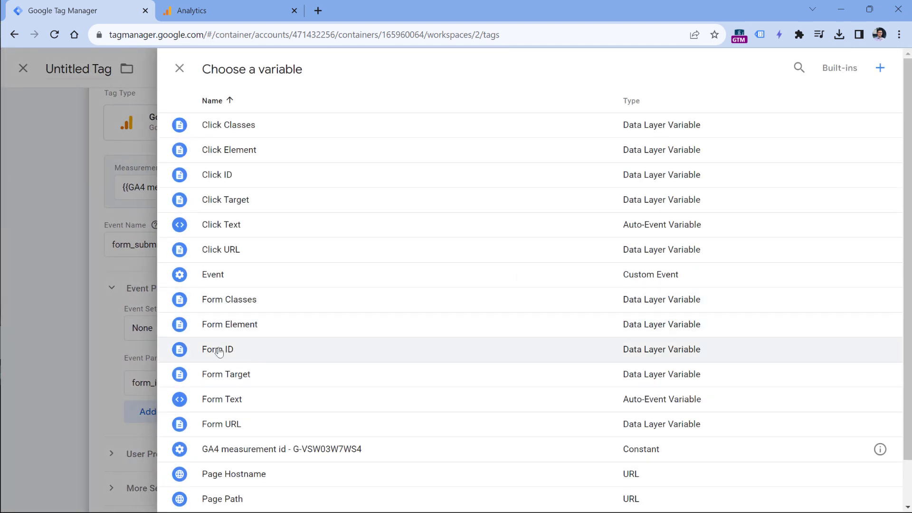
pyautogui.click(255, 350)
# - Assign the Submission - Element form trigger as the event tag's firing trigger
pyautogui.scroll(-5, 471, 273)
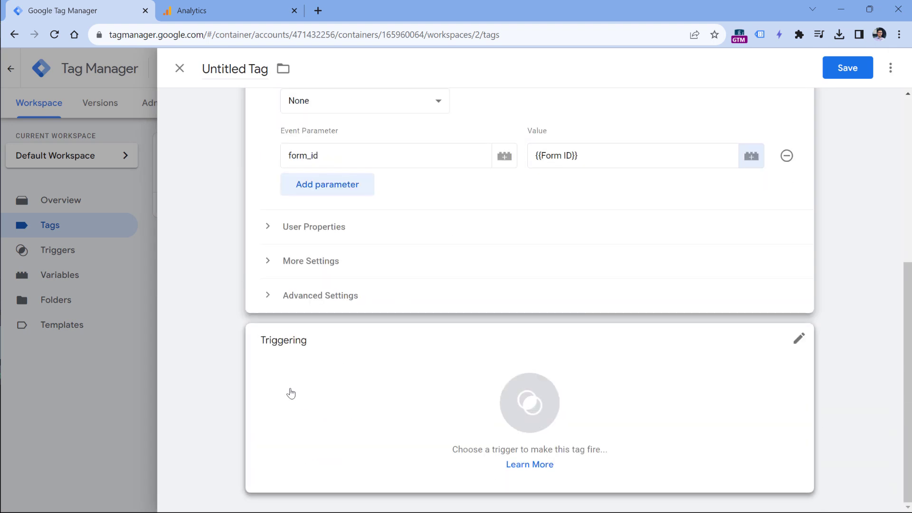
pyautogui.click(358, 385)
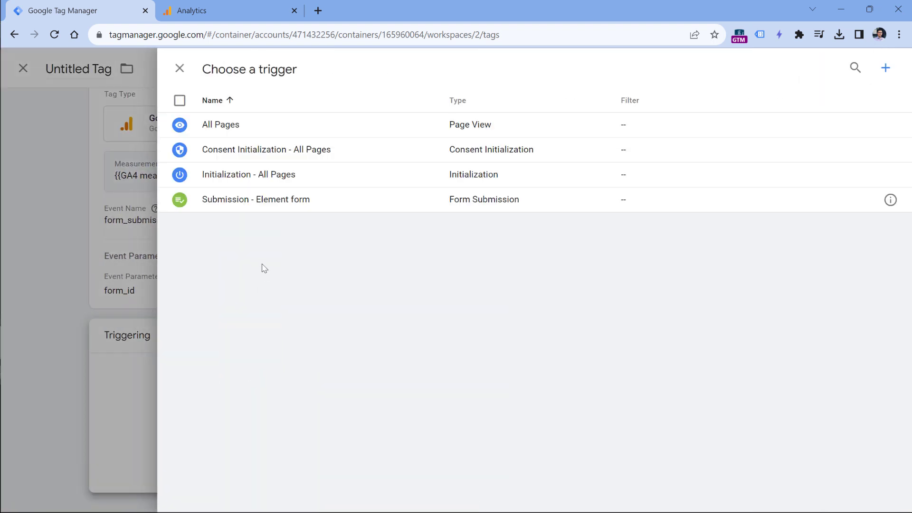
pyautogui.click(249, 210)
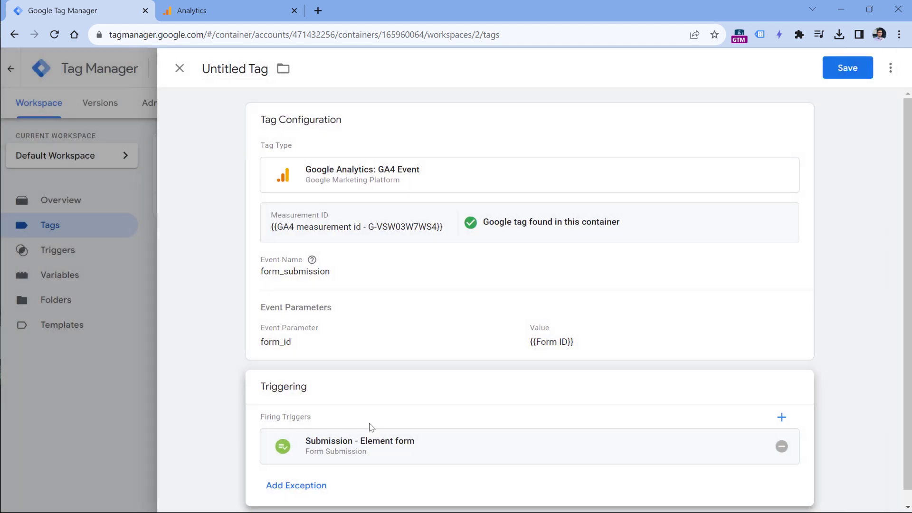
# - Open the assigned firing trigger, correct its name to "Submission - Elementor form" and save it
pyautogui.click(353, 452)
pyautogui.click(325, 63)
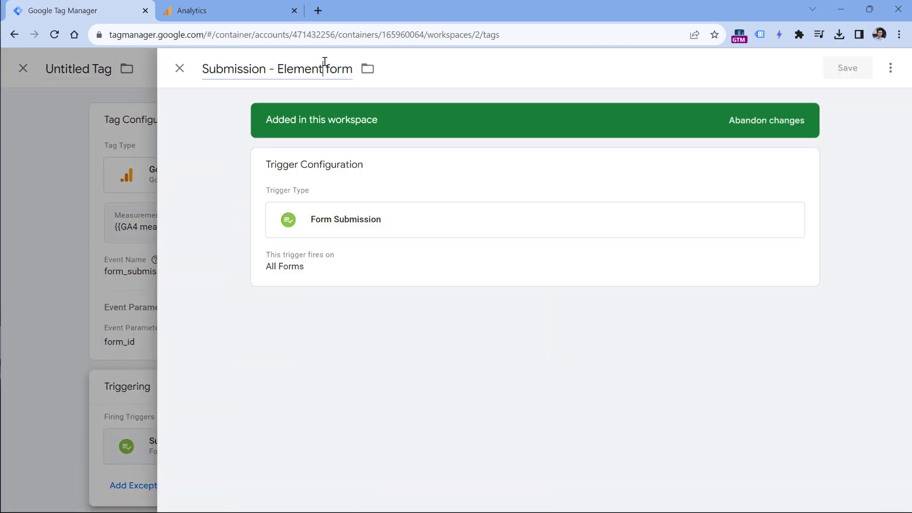
pyautogui.write('or')
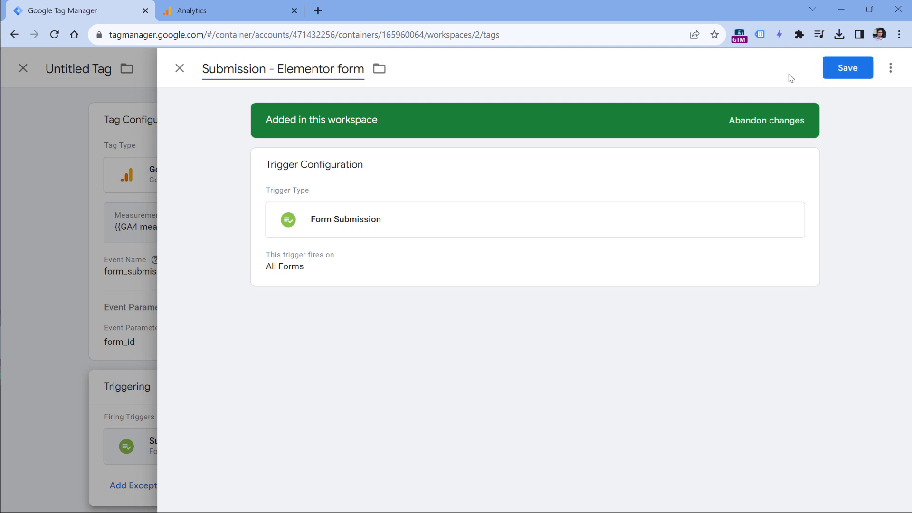
pyautogui.click(839, 74)
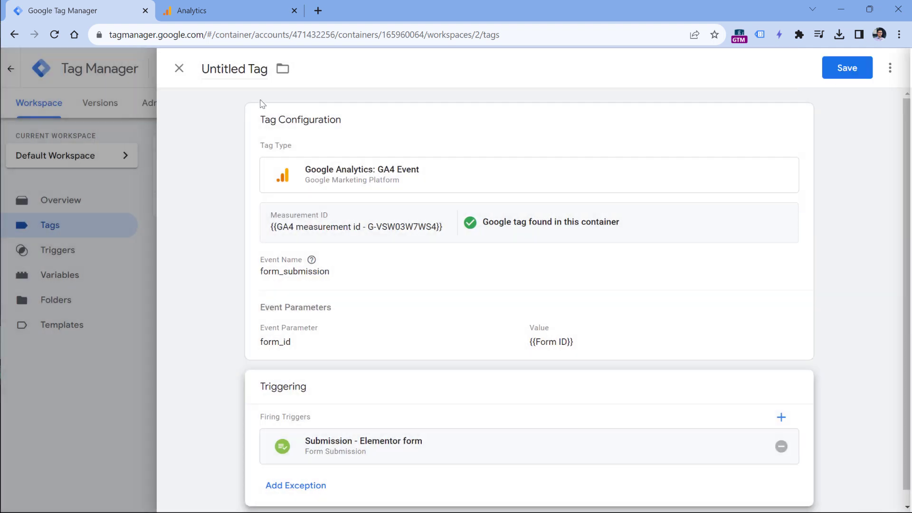
# - Name the tag "GA4 event - form_submission" and save it
pyautogui.doubleClick(216, 69)
pyautogui.tripleClick(216, 68)
pyautogui.write('GA4 ')
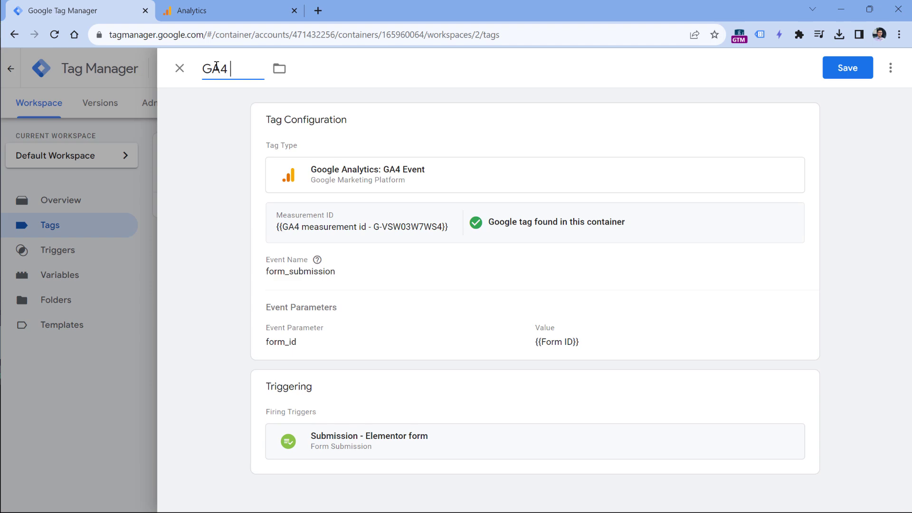
pyautogui.write('event - form_submission')
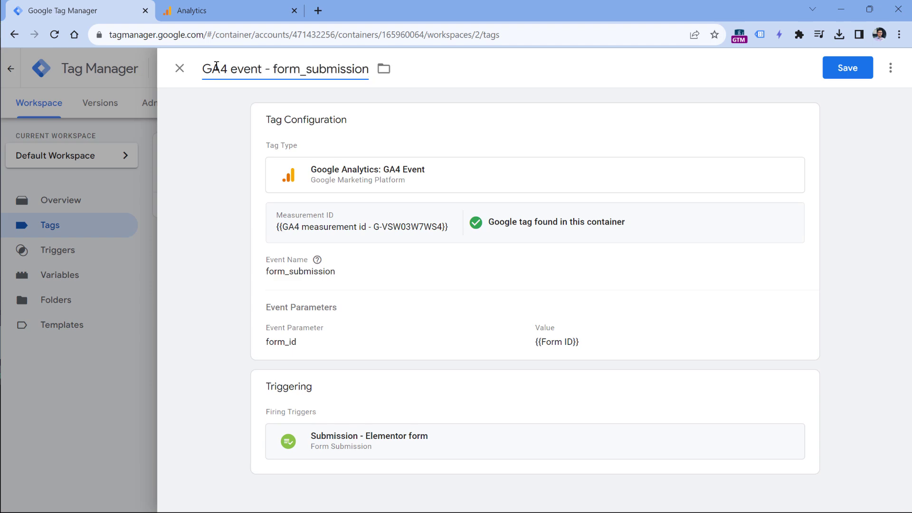
pyautogui.click(850, 71)
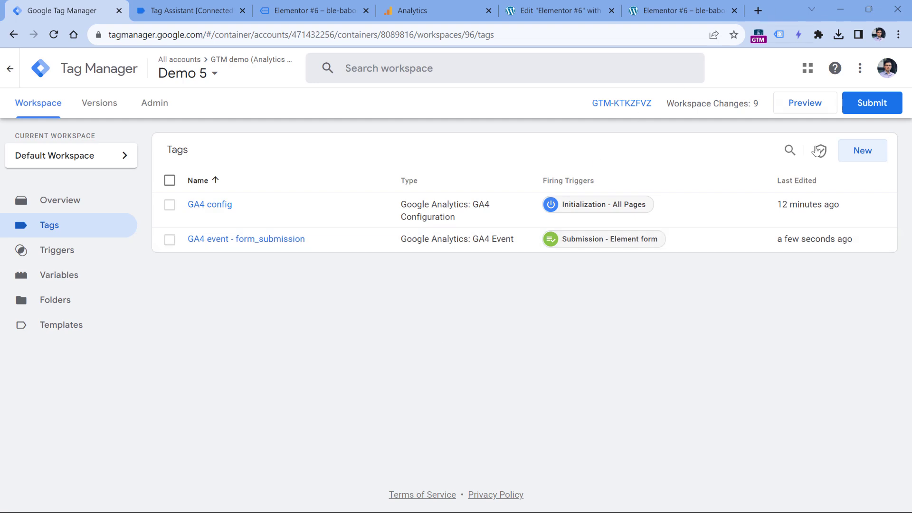
# - Preview the container and submit the Contact us form with a test name, an e-mail address and the message asdasd
pyautogui.click(814, 107)
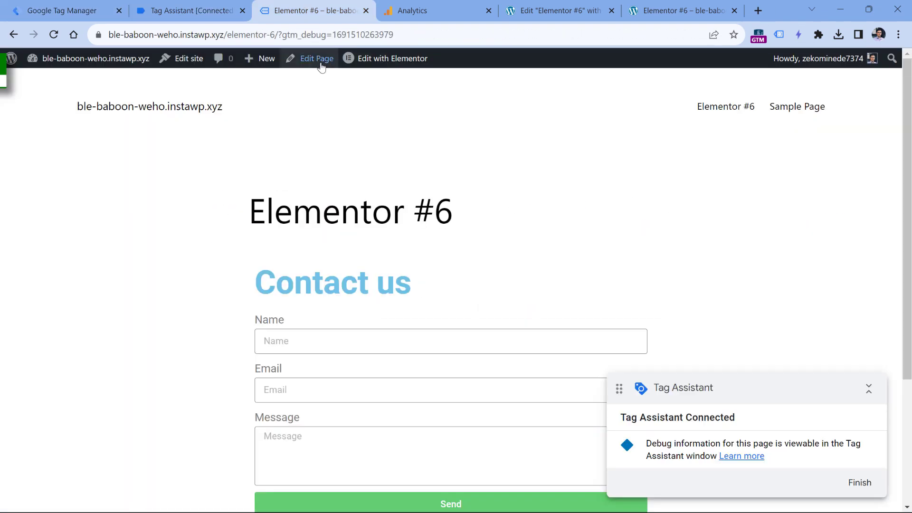
pyautogui.scroll(-3, 291, 209)
pyautogui.write('asd')
pyautogui.click(289, 263)
pyautogui.write('asd@asd.com')
pyautogui.click(312, 304)
pyautogui.write('asdasd')
pyautogui.click(456, 379)
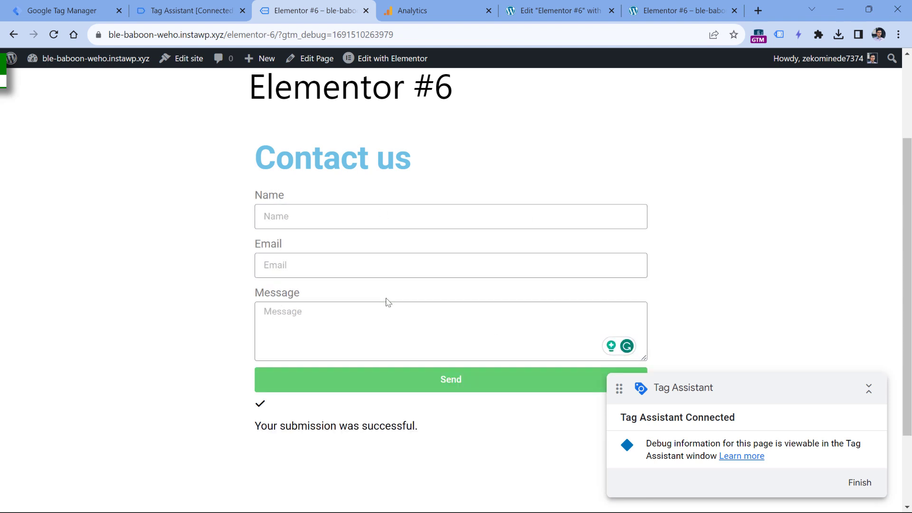
# - Switch to Google Analytics and open DebugView in the property's admin settings to check the incoming events
pyautogui.hotkey('ctrl', 'Tab')
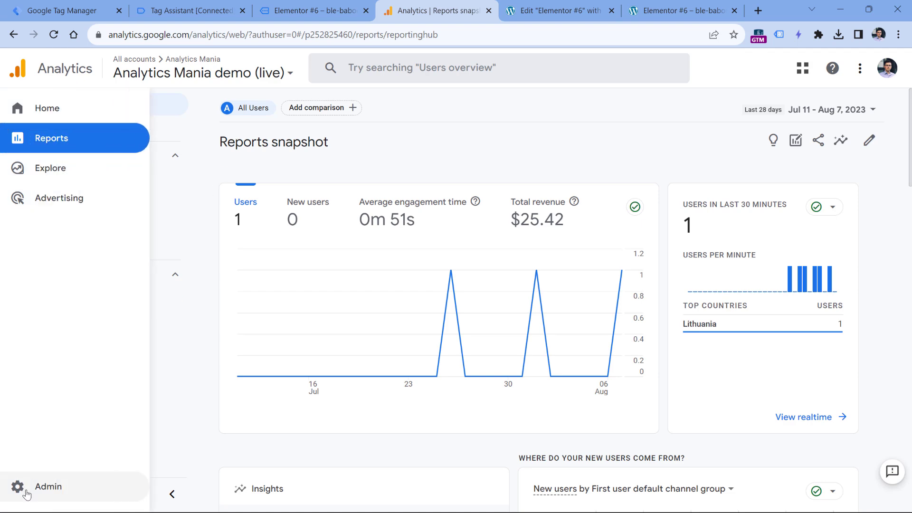
pyautogui.click(27, 494)
pyautogui.scroll(-4, 416, 272)
pyautogui.click(418, 413)
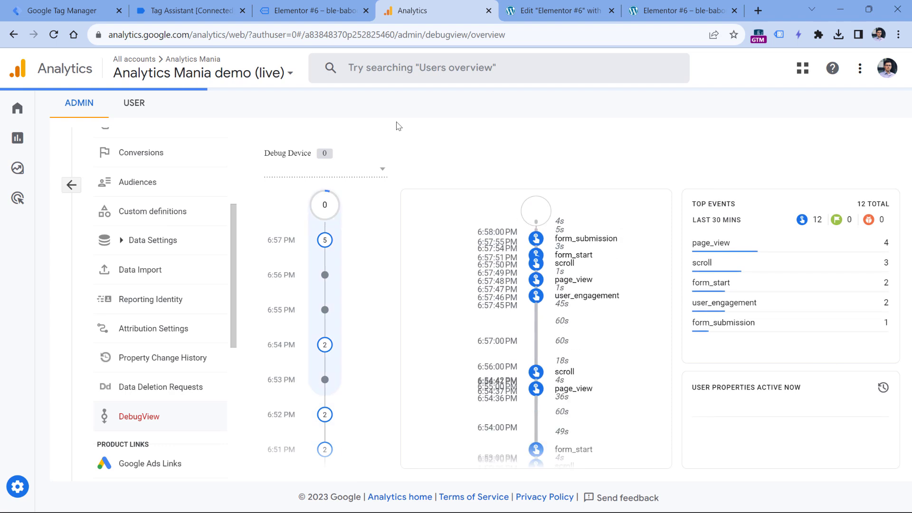
# - Inspect the form_id parameter of the form_submission event in DebugView and copy the parameter name
pyautogui.scroll(-3, 560, 224)
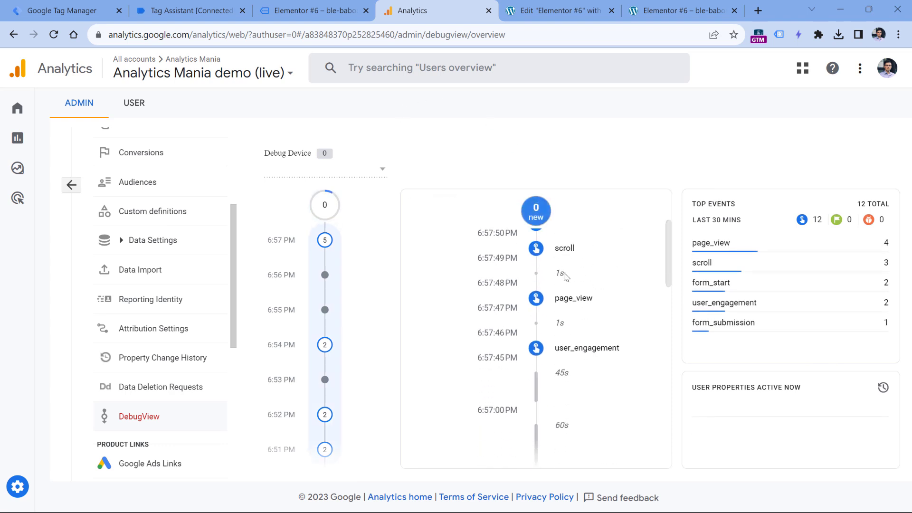
pyautogui.scroll(3, 565, 276)
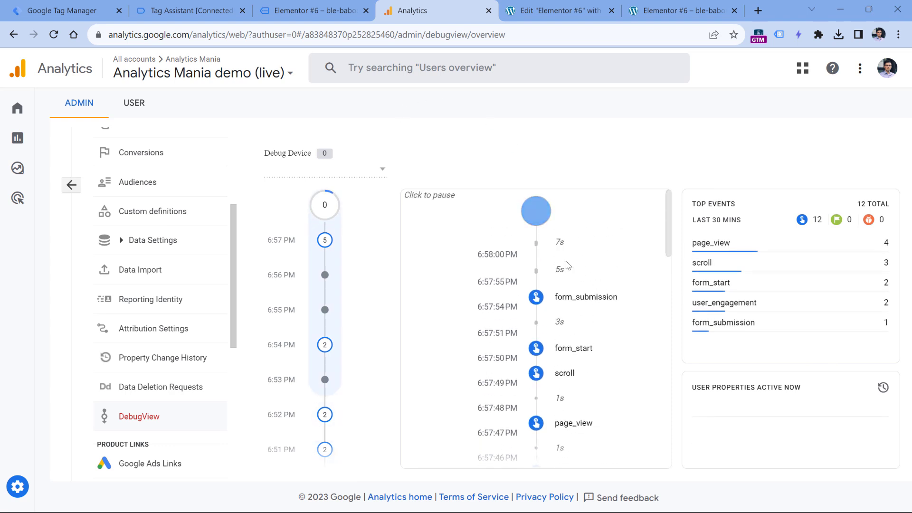
pyautogui.click(588, 303)
pyautogui.click(502, 355)
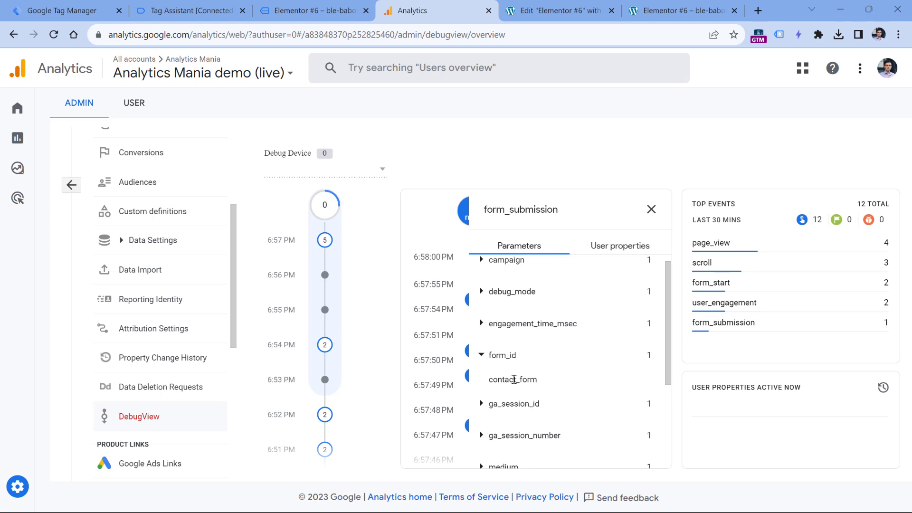
pyautogui.click(479, 358)
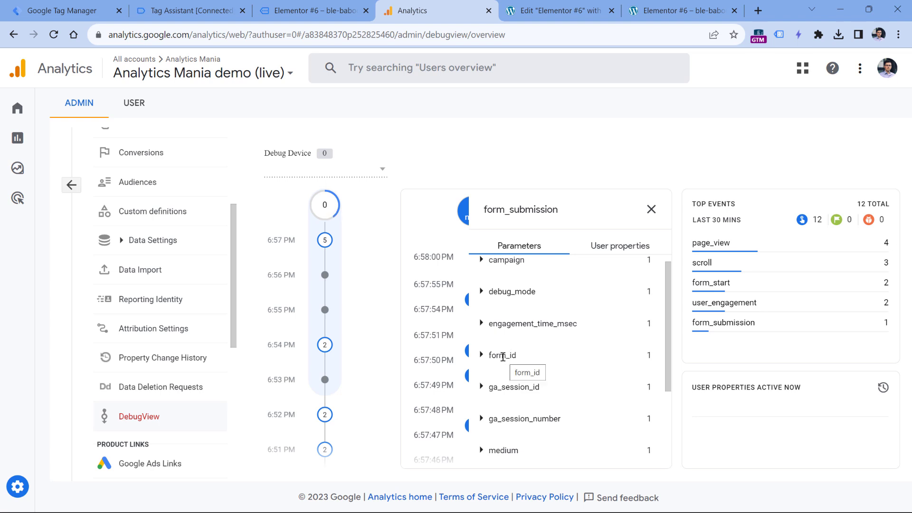
pyautogui.doubleClick(506, 355)
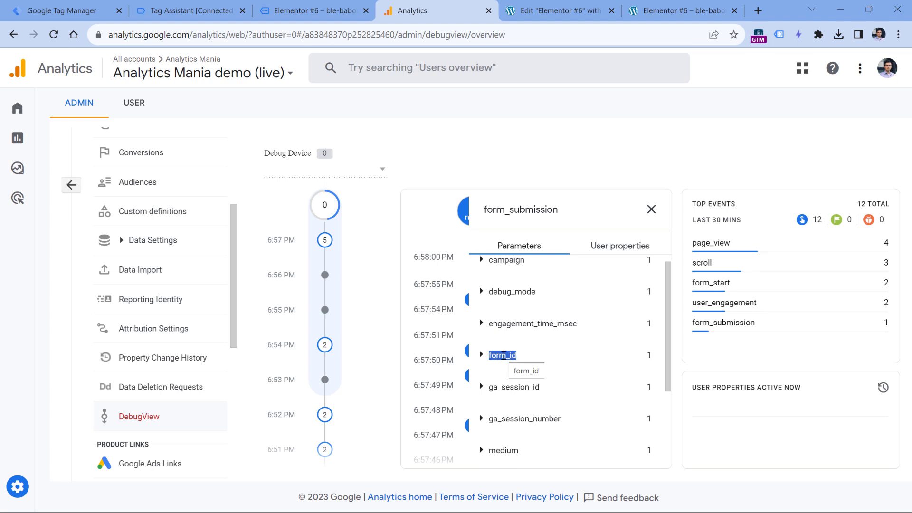
pyautogui.rightClick(502, 355)
pyautogui.click(527, 368)
# - Try to create an event-scoped custom dimension named Form ID for the event parameter form_id
pyautogui.scroll(3, 146, 236)
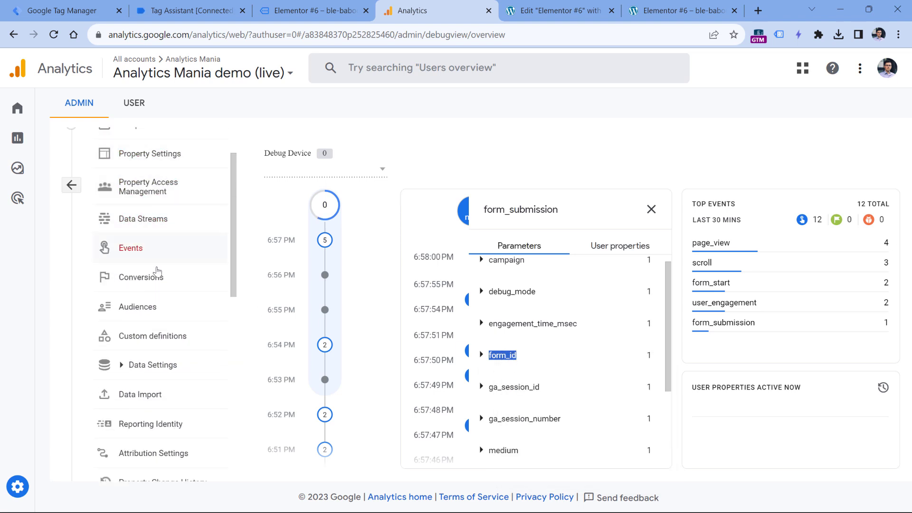
pyautogui.click(148, 336)
pyautogui.click(761, 199)
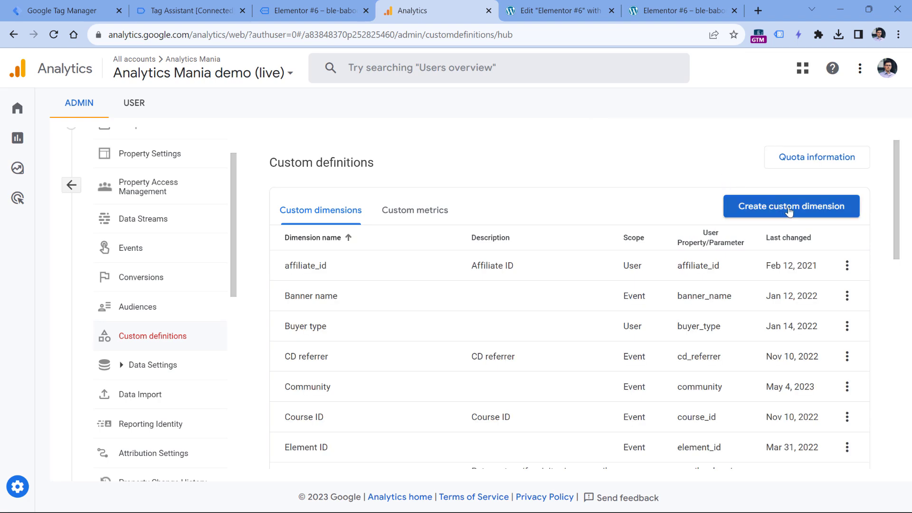
pyautogui.write('form')
pyautogui.hotkey('ctrl', 'a')
pyautogui.write('Form ID')
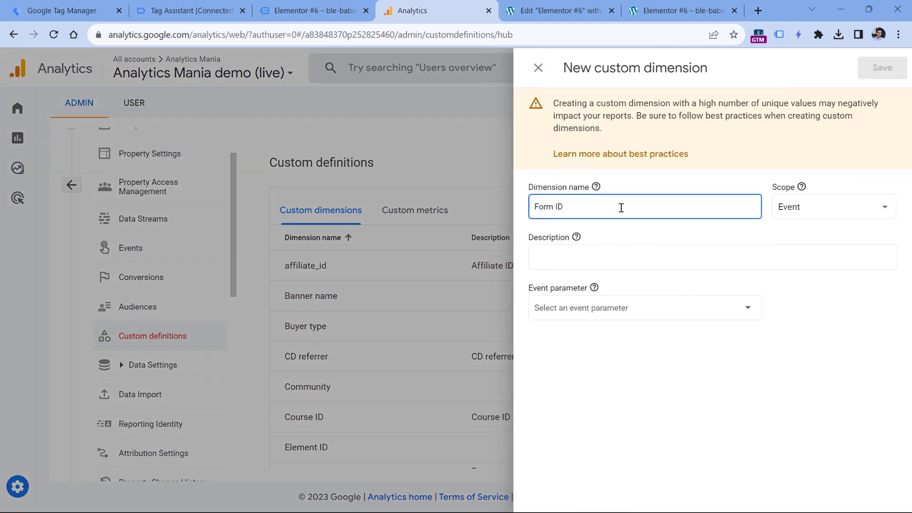
pyautogui.click(630, 311)
pyautogui.write('form_id')
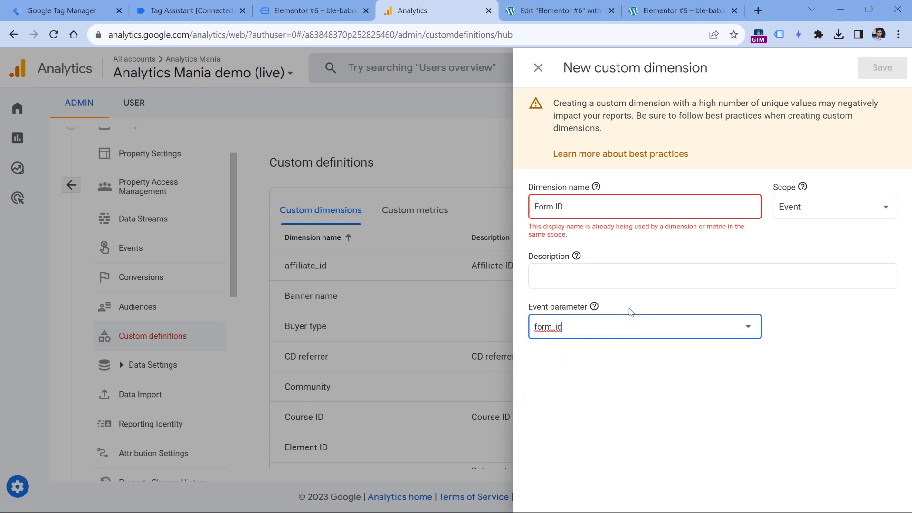
pyautogui.moveTo(576, 326); pyautogui.dragTo(534, 327)
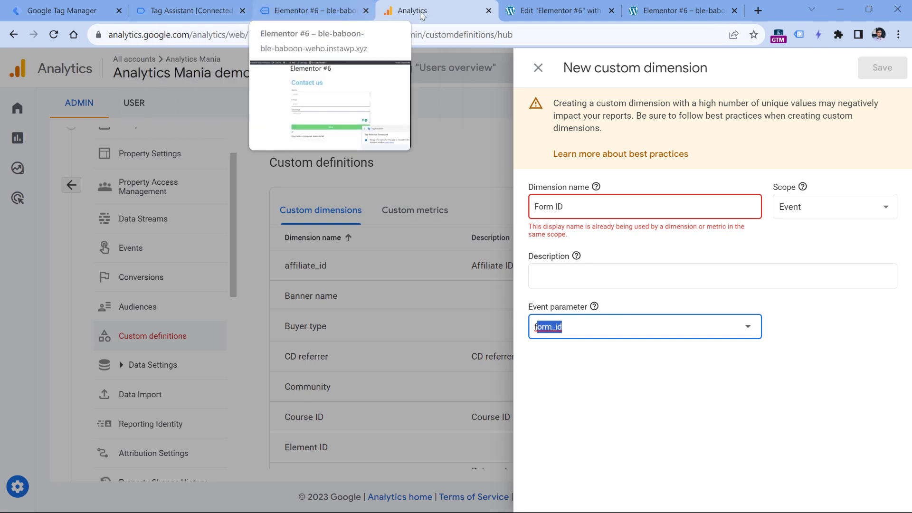
pyautogui.tripleClick(576, 206)
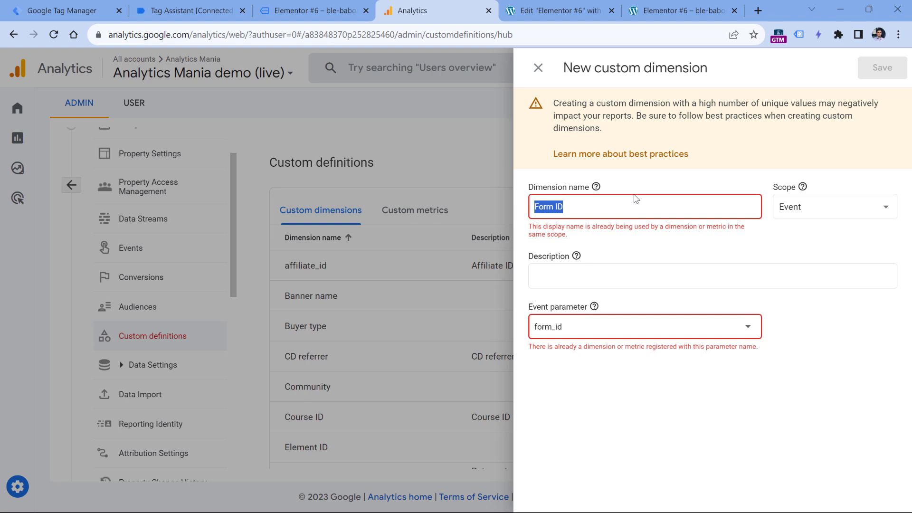
pyautogui.click(482, 177)
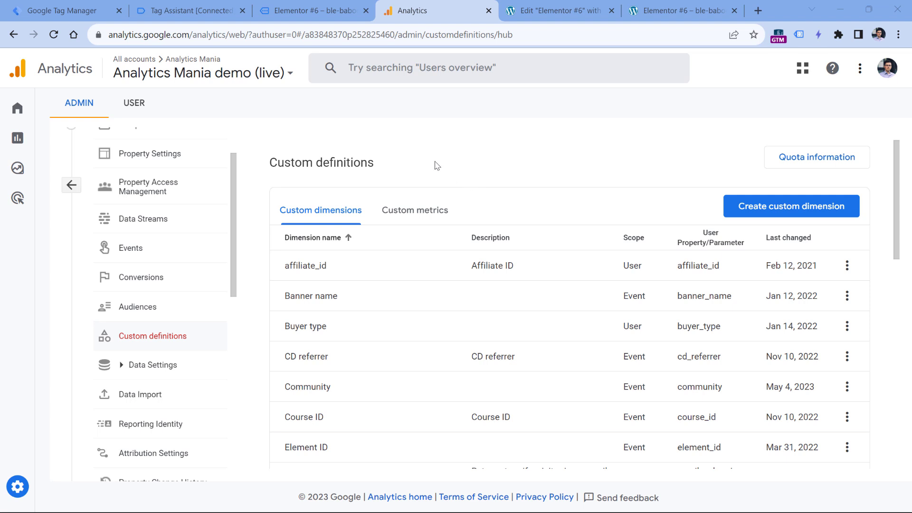
# - Switch to Google Tag Manager
pyautogui.click(67, 10)
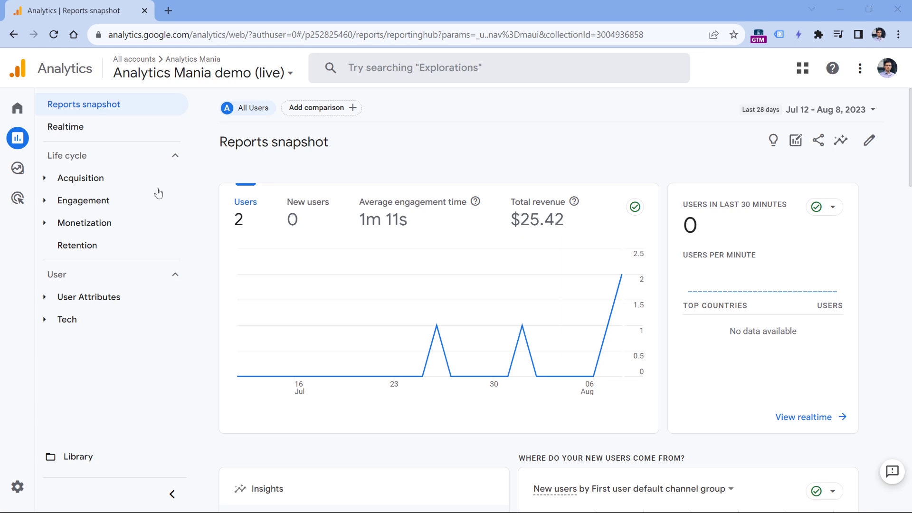
pyautogui.click(44, 202)
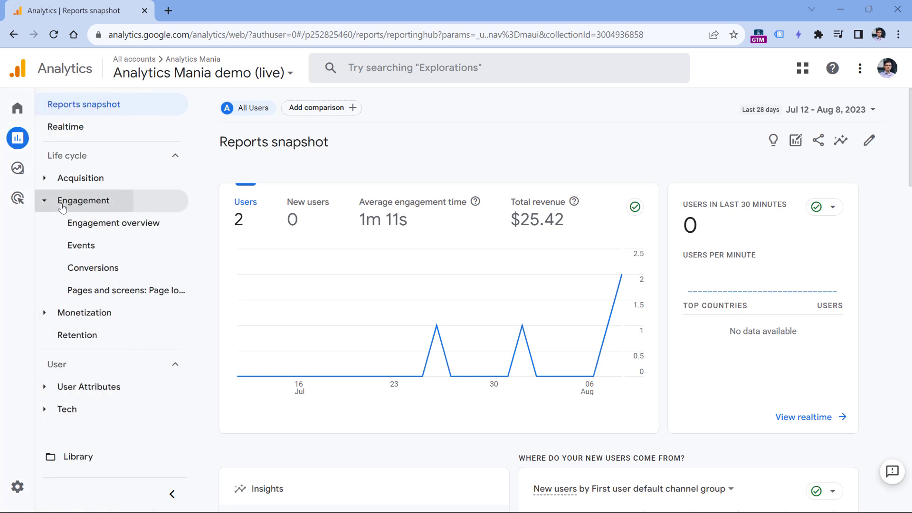
pyautogui.click(85, 204)
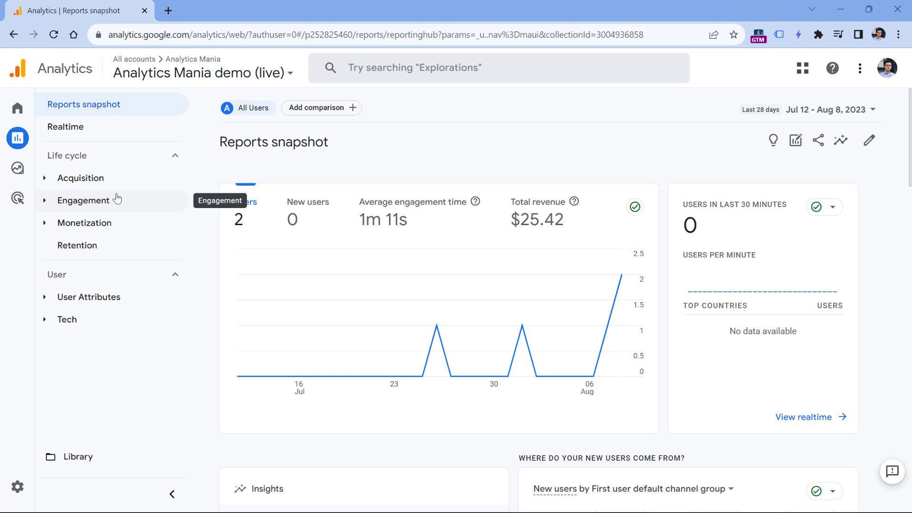
pyautogui.click(46, 179)
pyautogui.click(46, 180)
pyautogui.click(47, 202)
pyautogui.click(47, 202)
pyautogui.click(46, 224)
pyautogui.click(46, 224)
# - Open the Engagement Events report and view the details of the form_submission event
pyautogui.click(46, 202)
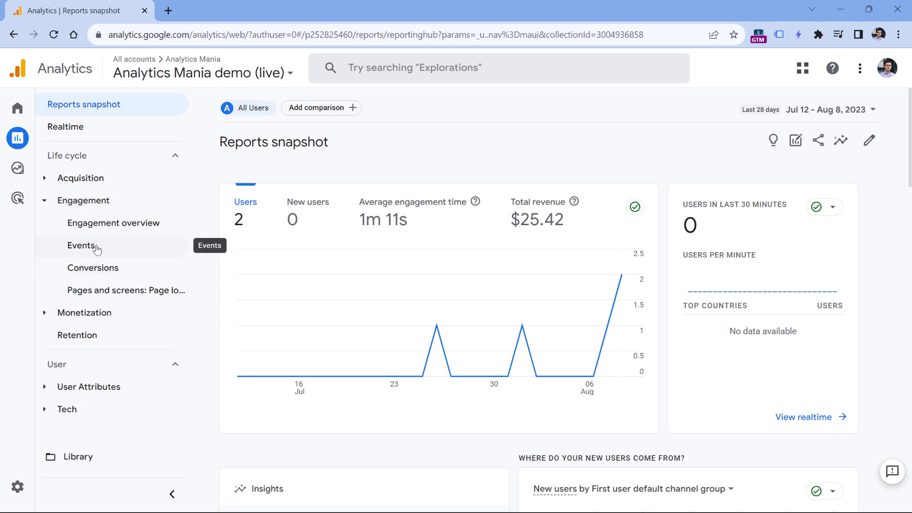
pyautogui.moveTo(45, 147)
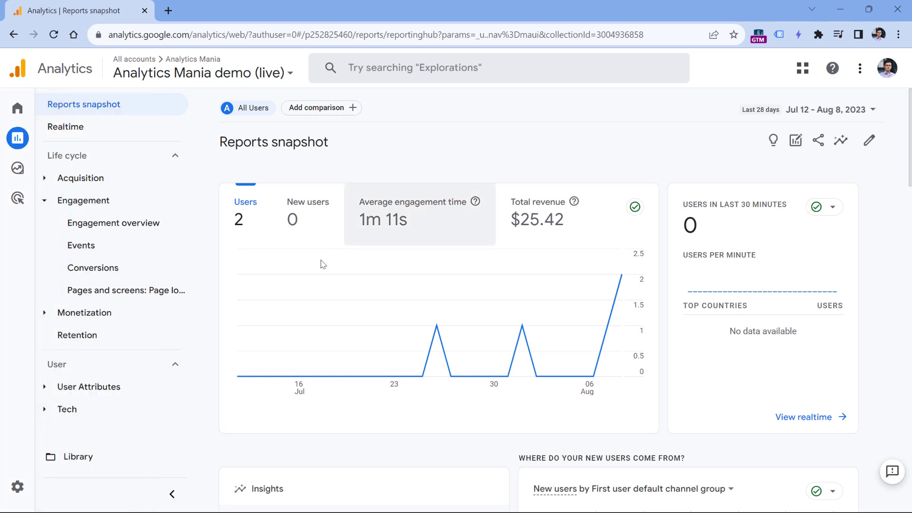
pyautogui.click(82, 242)
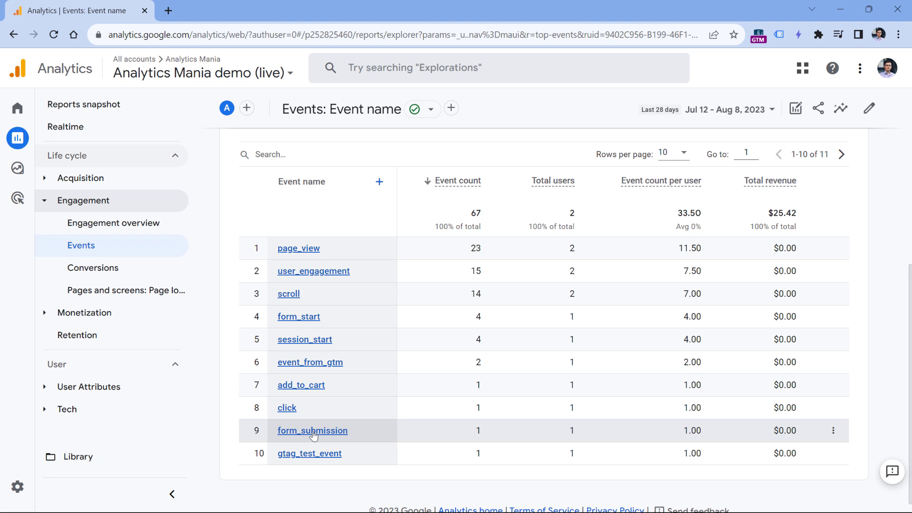
pyautogui.click(318, 435)
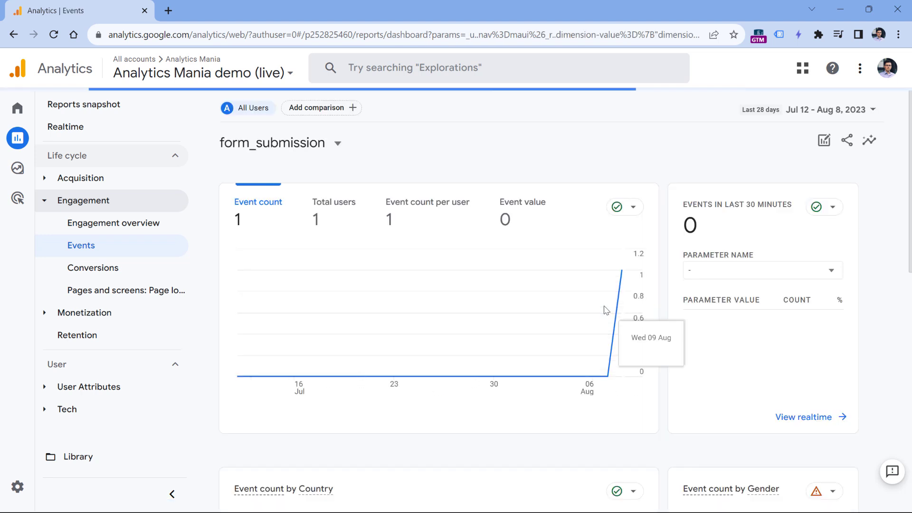
# - Examine the Form ID card in the form_submission report for its parameter values and event counts
pyautogui.scroll(-15, 579, 198)
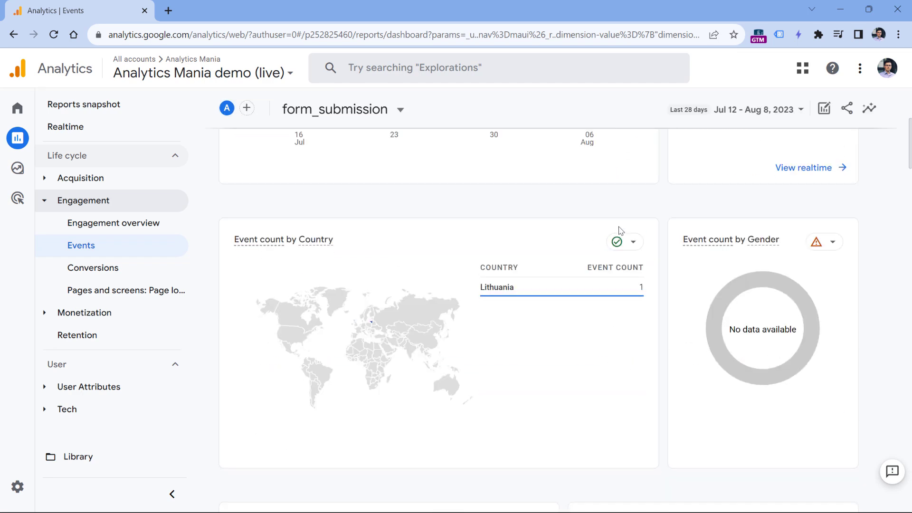
pyautogui.scroll(-3, 568, 220)
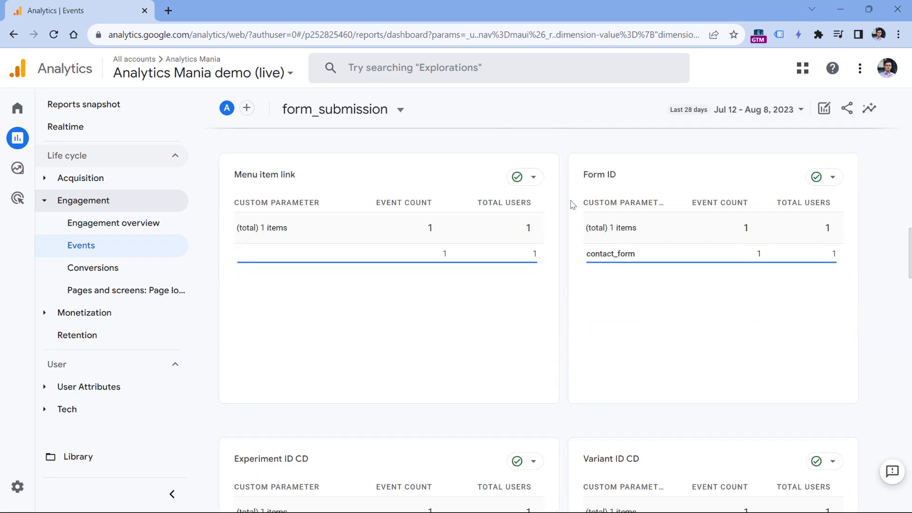
pyautogui.moveTo(583, 159); pyautogui.dragTo(630, 160)
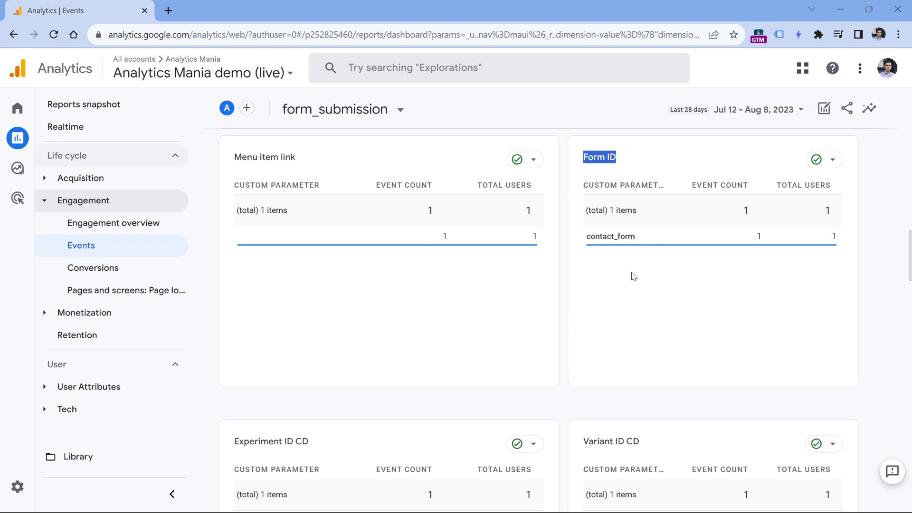
pyautogui.doubleClick(613, 236)
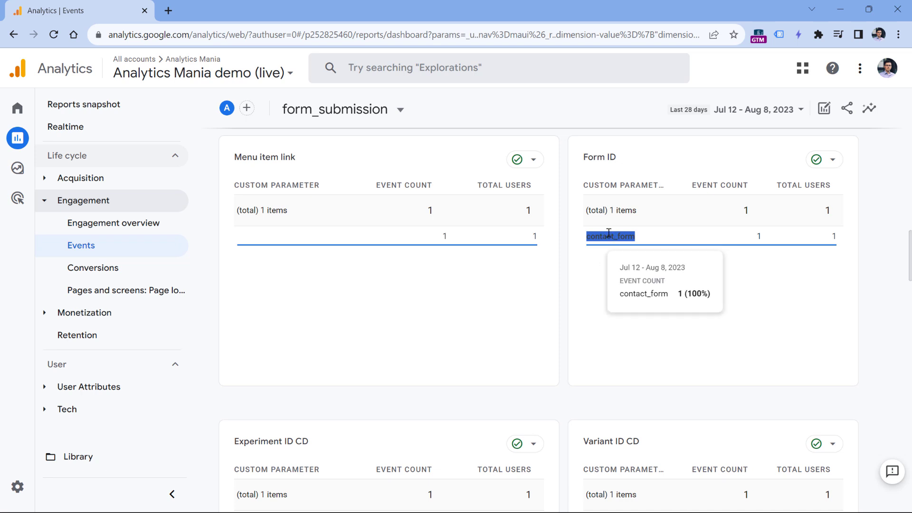
pyautogui.moveTo(760, 235)
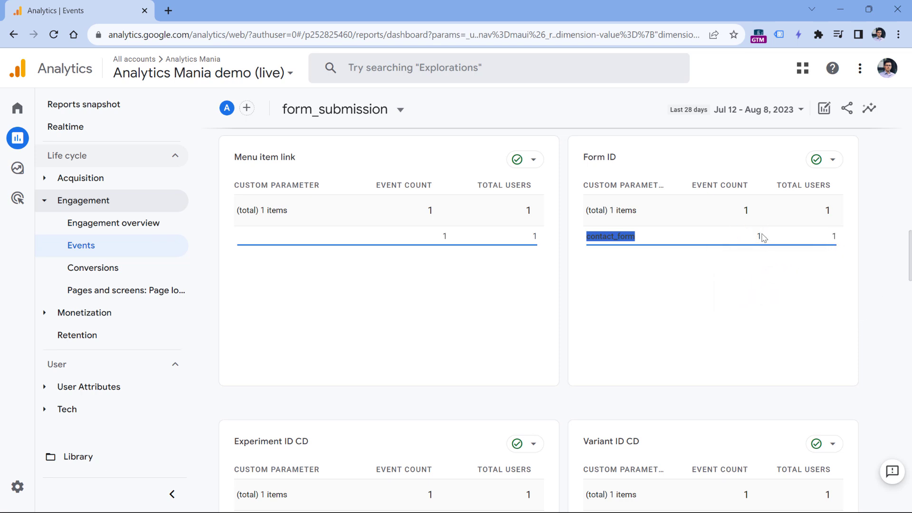
pyautogui.click(722, 301)
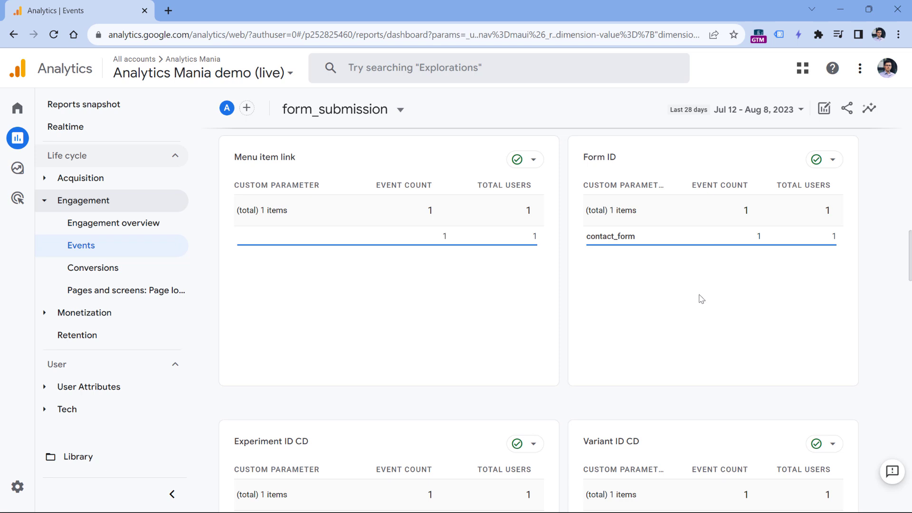
pyautogui.moveTo(653, 241)
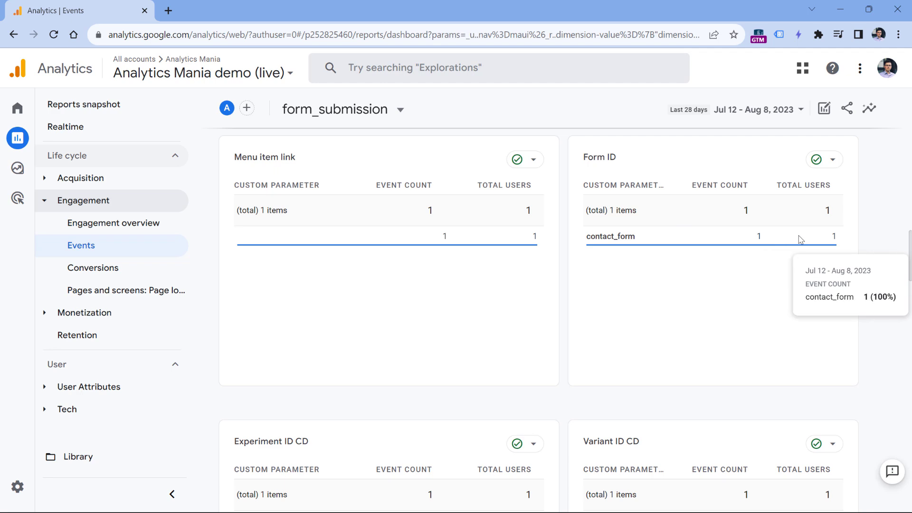
# - Return to the Events report and add Form ID as a secondary dimension to the events table
pyautogui.click(81, 246)
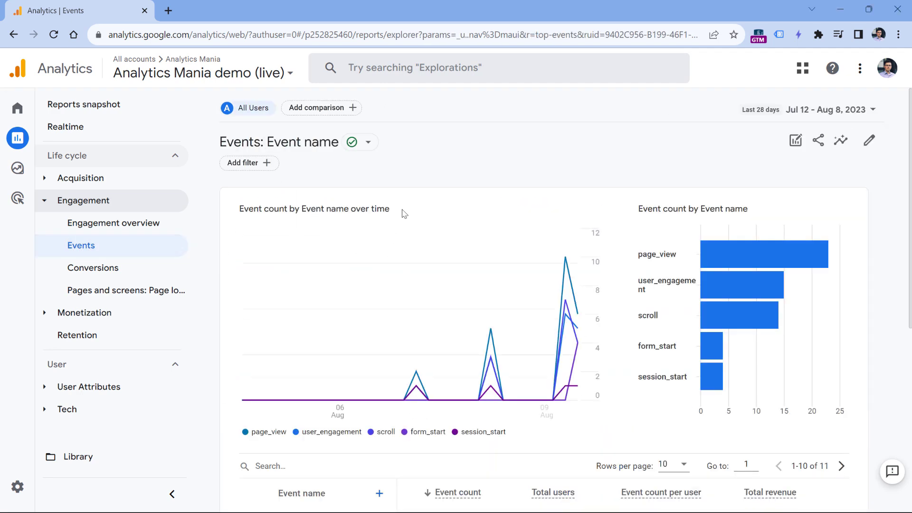
pyautogui.scroll(-7, 390, 211)
pyautogui.scroll(3, 394, 237)
pyautogui.click(379, 293)
pyautogui.write('form id')
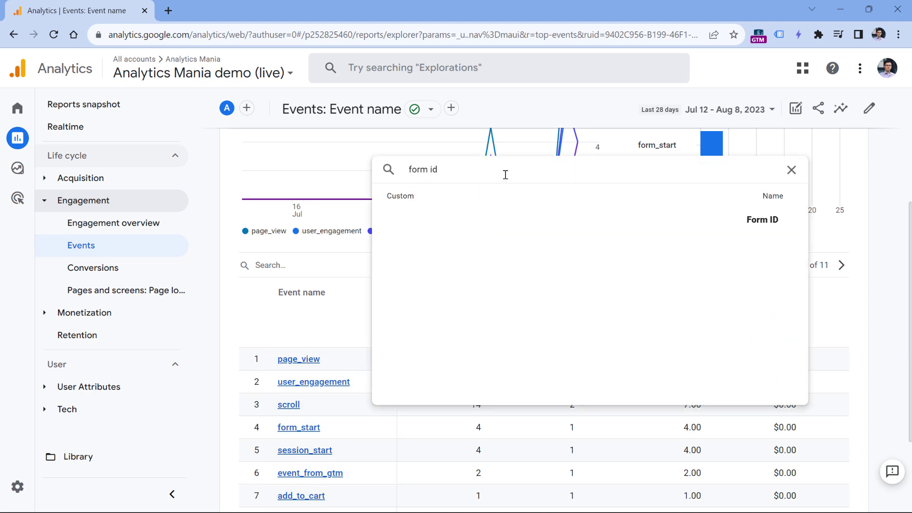
pyautogui.click(755, 222)
# - Filter the events table by form_submission to check the event's Form ID
pyautogui.click(280, 262)
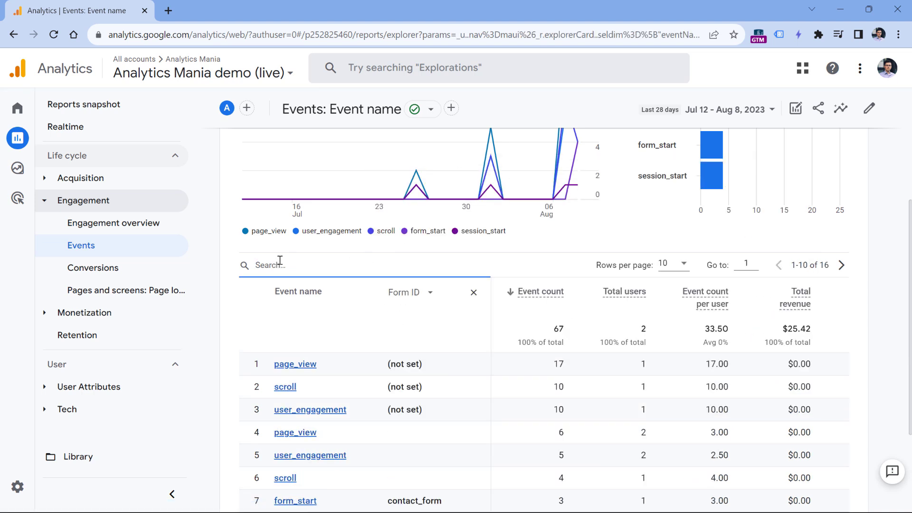
pyautogui.write('form_submissions')
pyautogui.press('BackSpace')
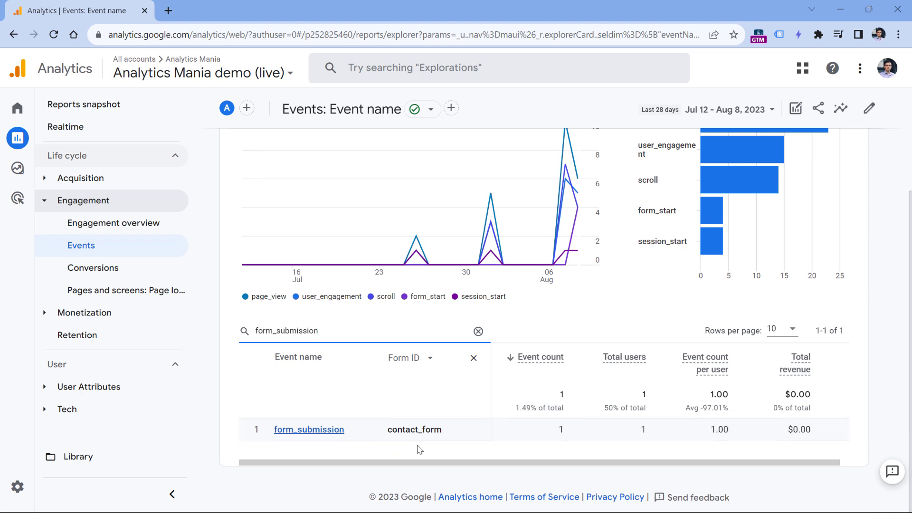
pyautogui.scroll(2, 419, 449)
pyautogui.moveTo(51, 173)
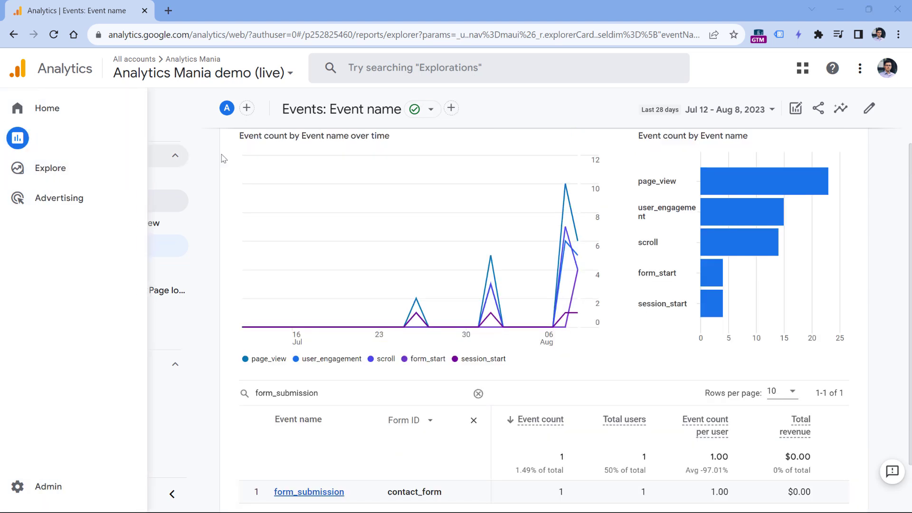